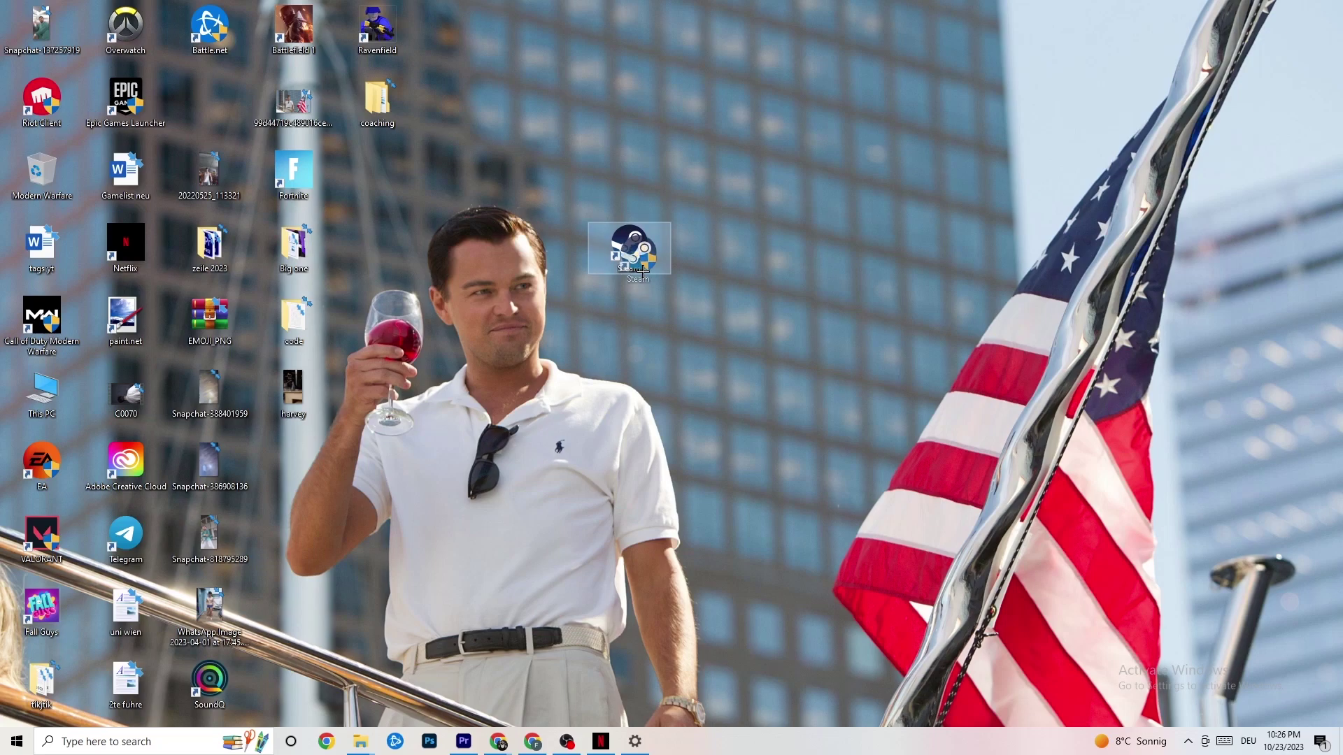
click(632, 165)
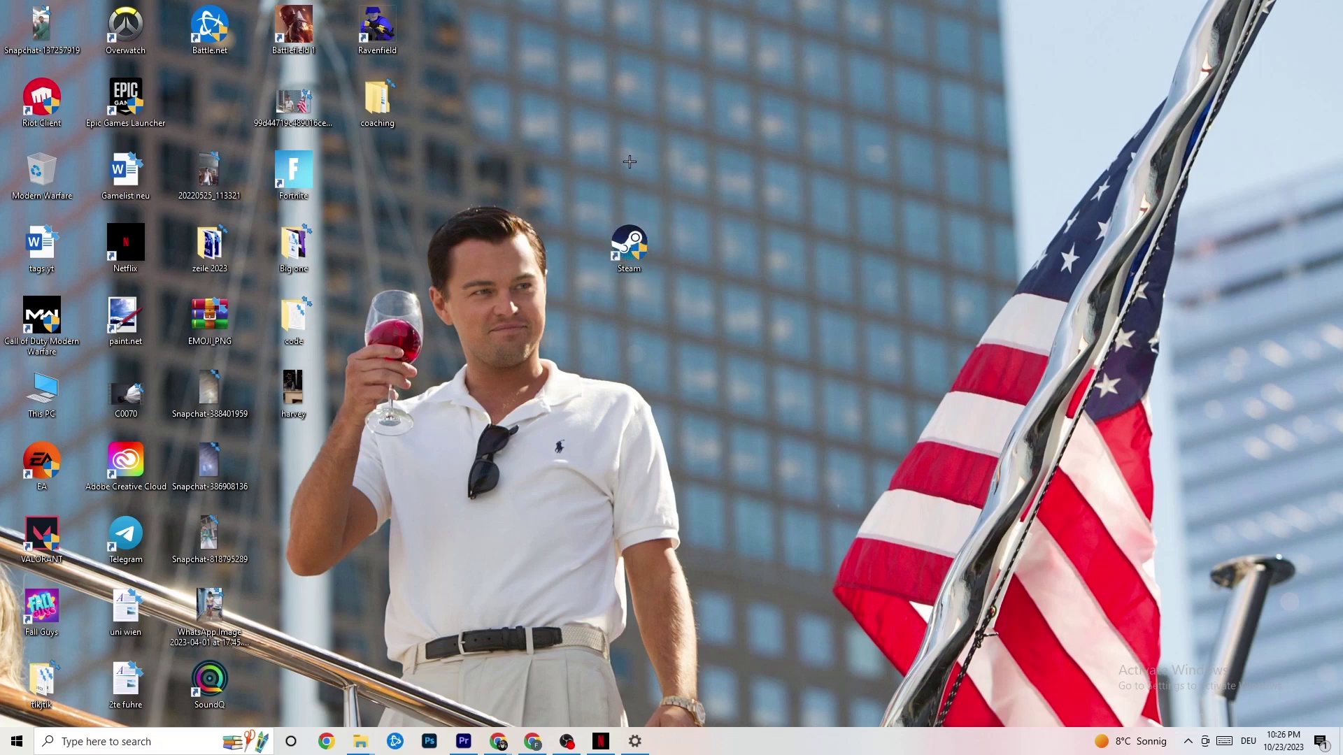
right_click(642, 245)
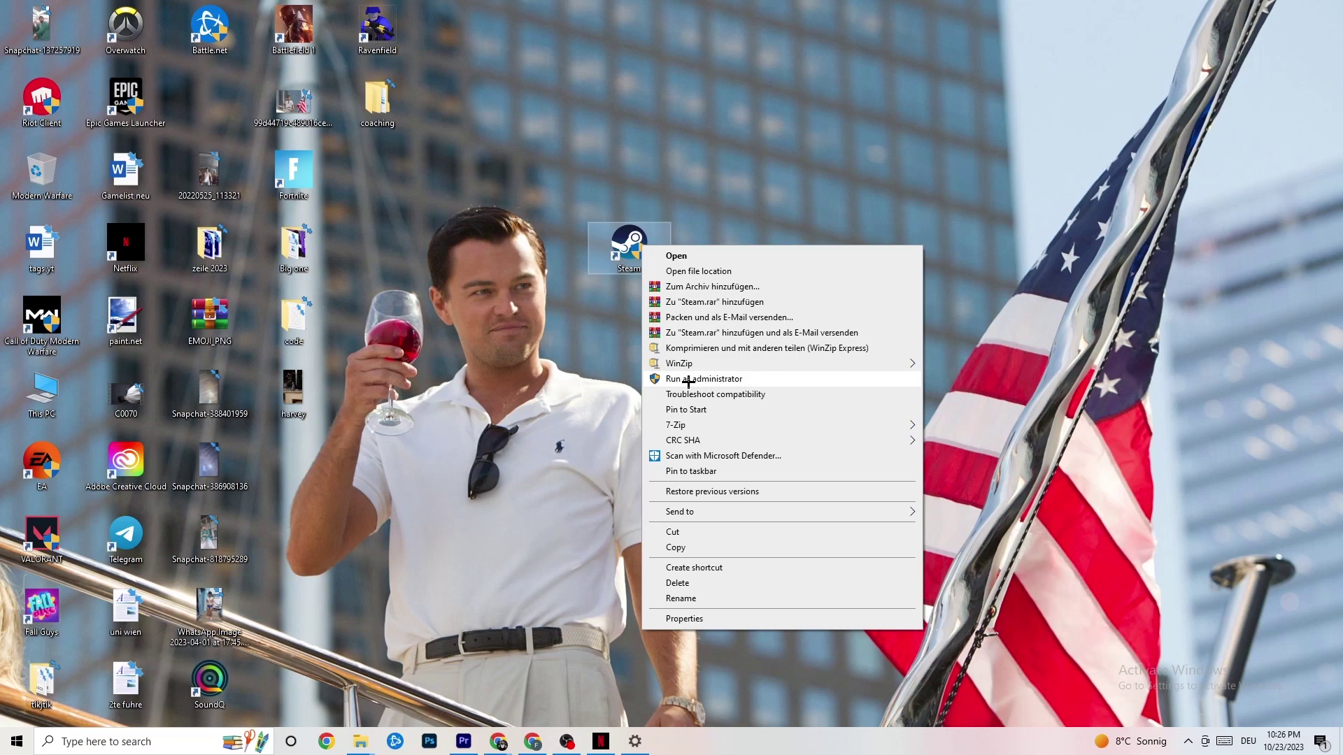
click(578, 373)
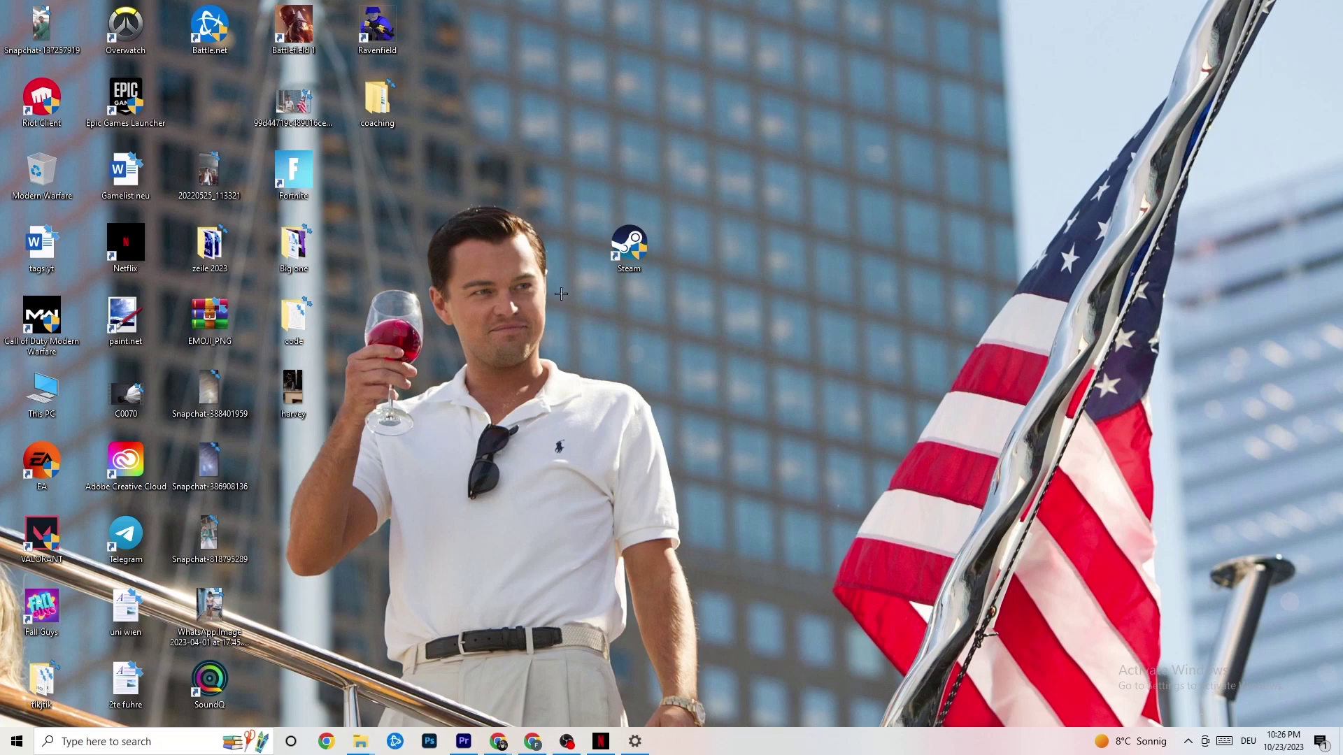
Check the Steam shortcut's compatibility mode, its available Windows versions and the run-as-administrator setting, and close the properties
right_click(626, 249)
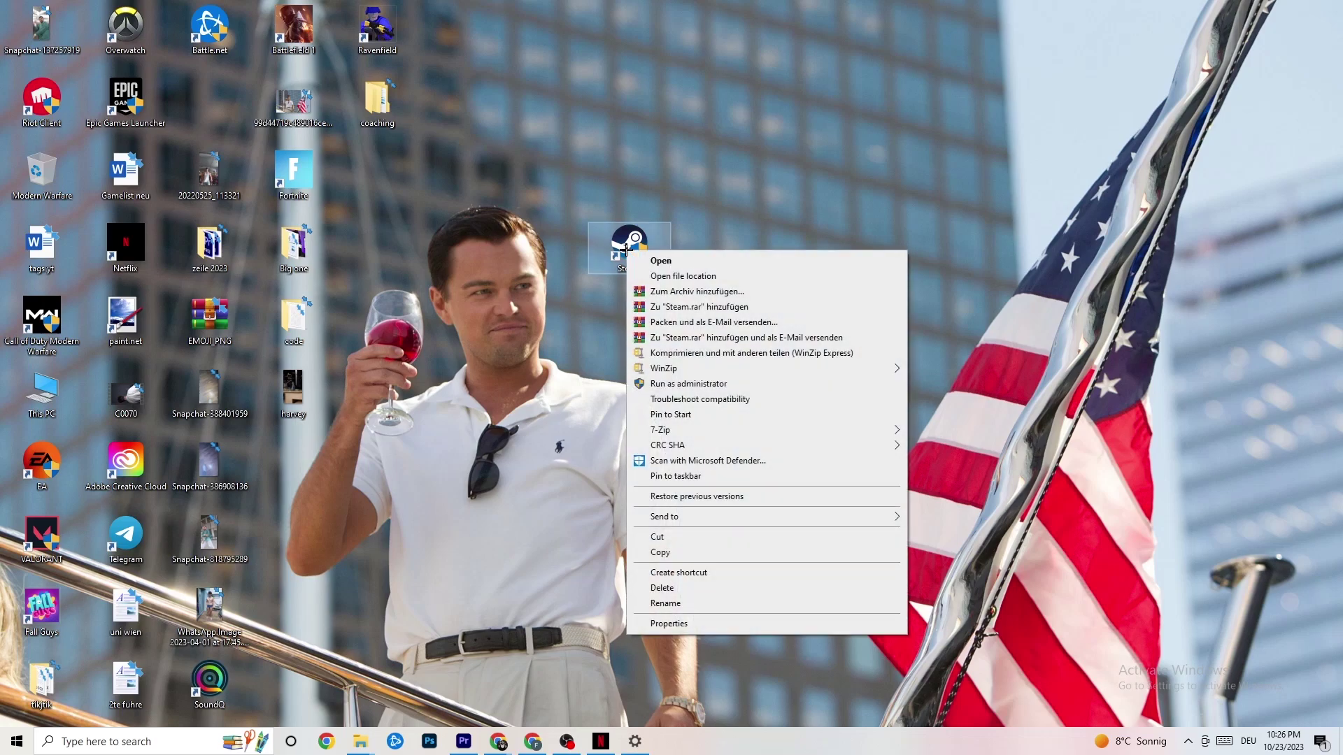
click(699, 628)
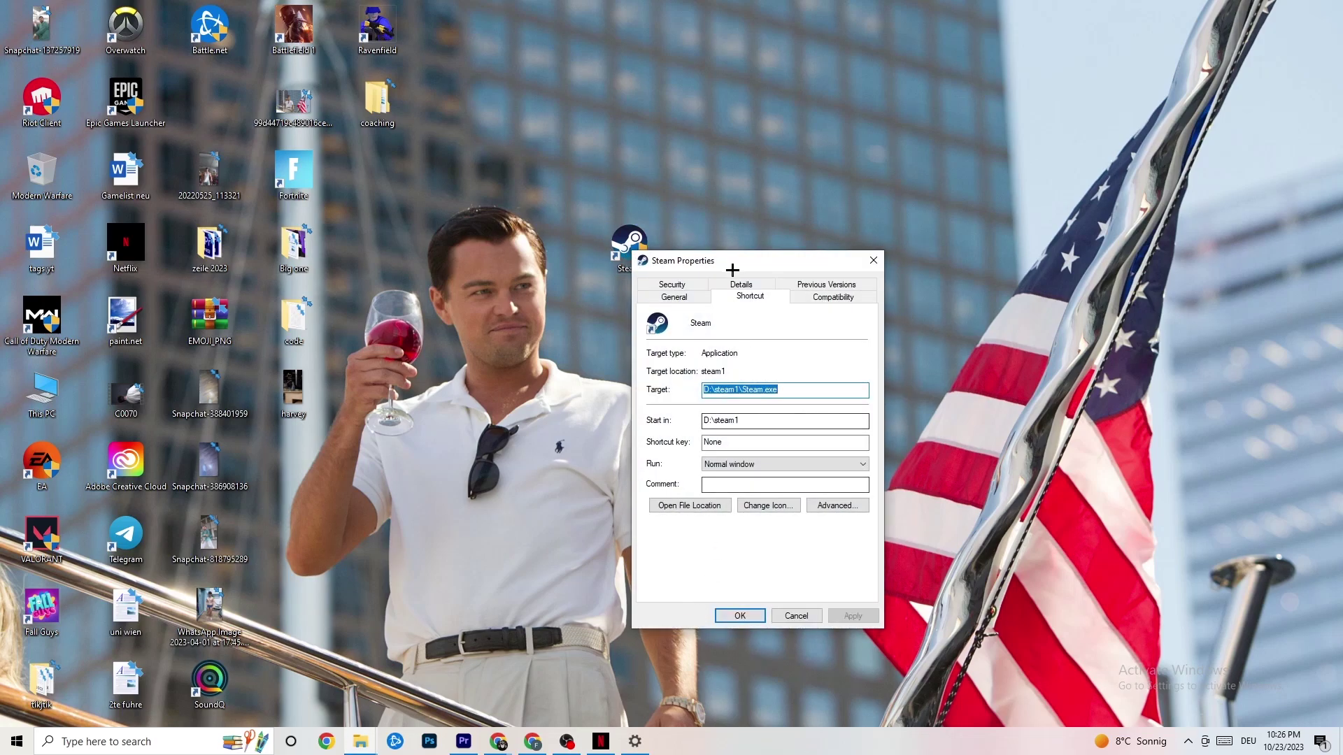
drag(728, 267, 662, 155)
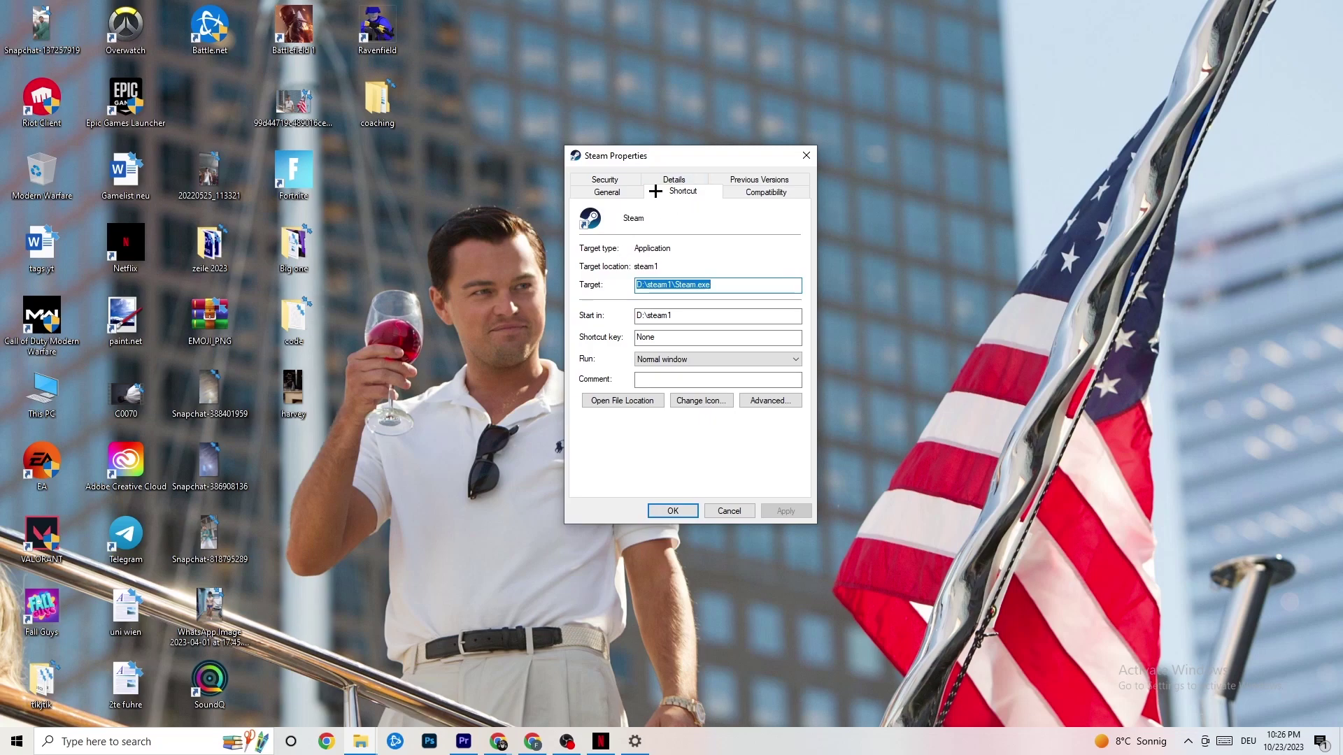
click(728, 189)
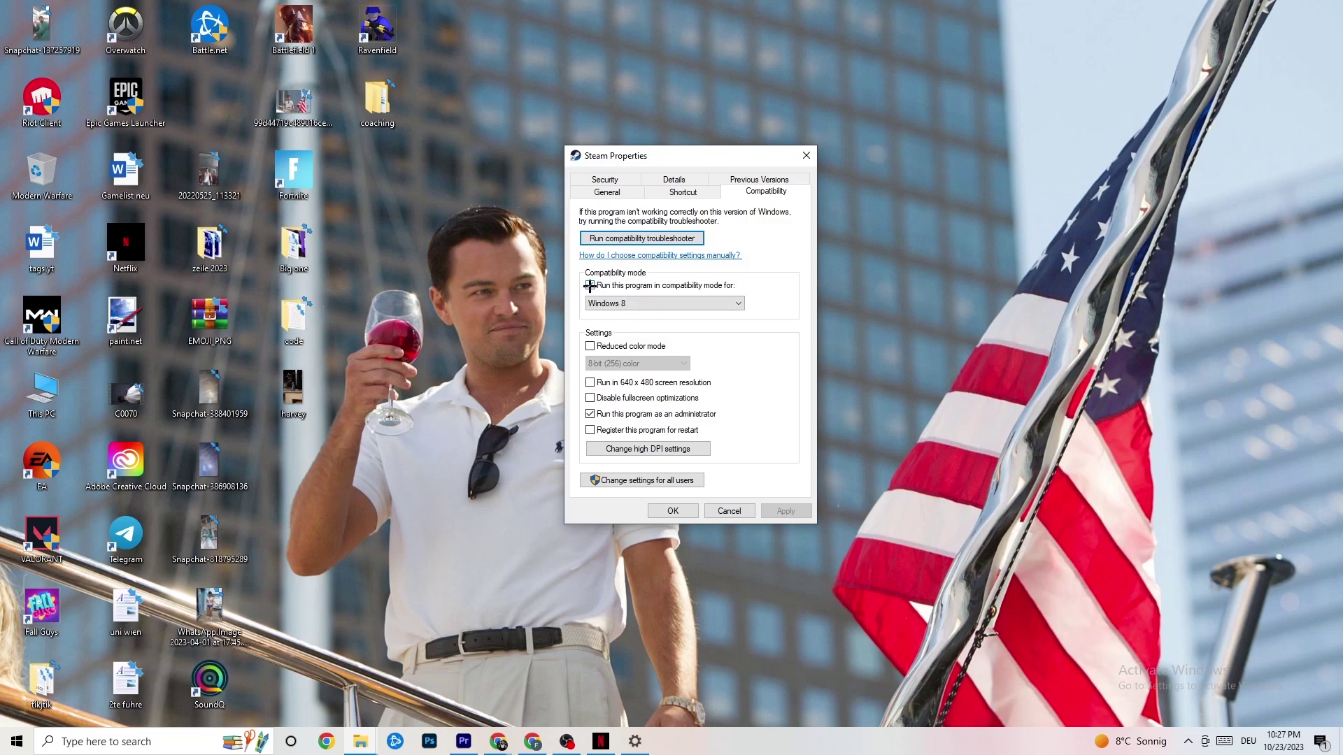
click(651, 303)
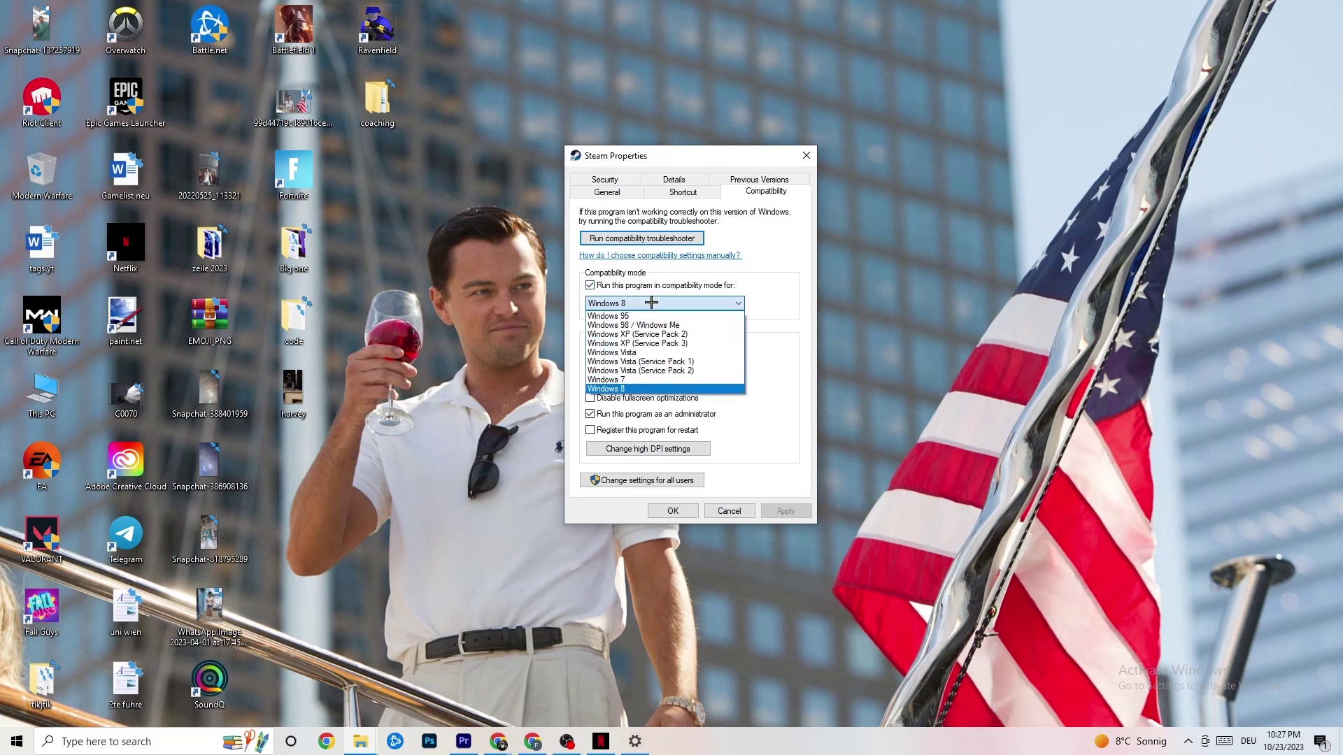
click(761, 308)
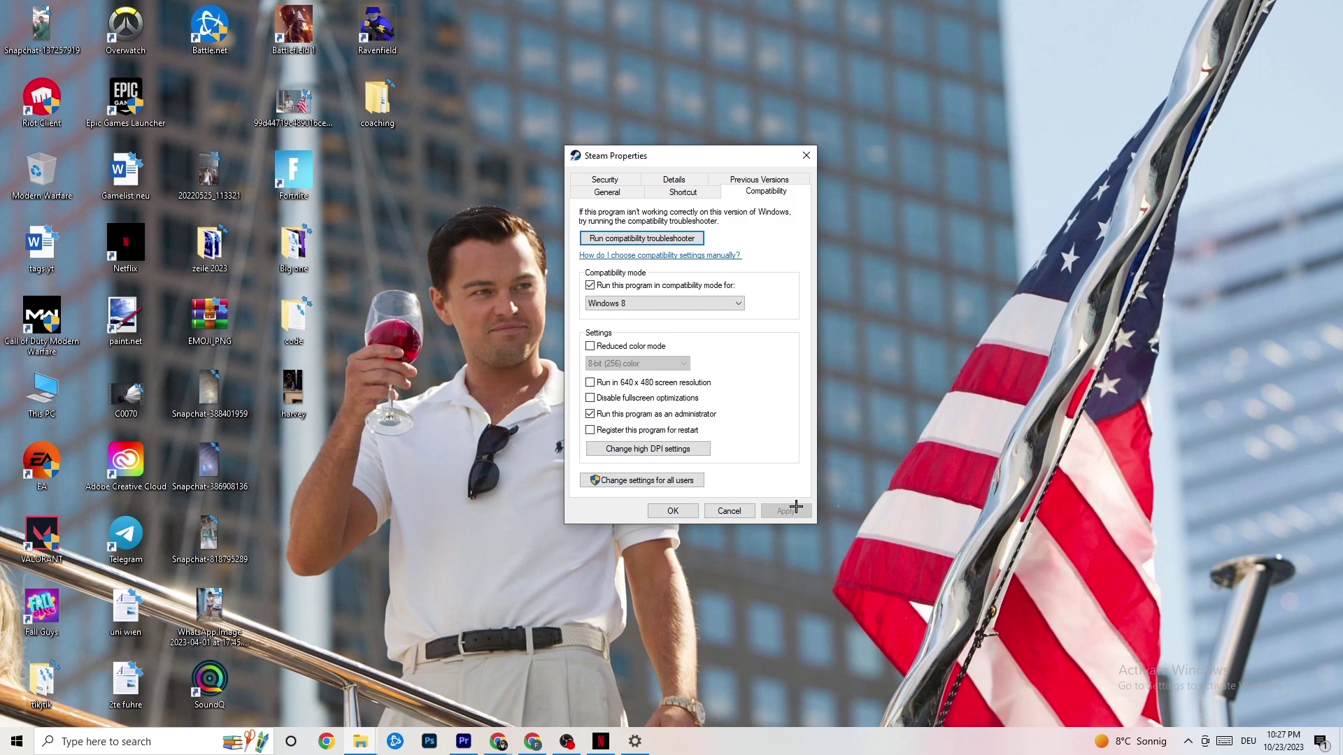
click(673, 512)
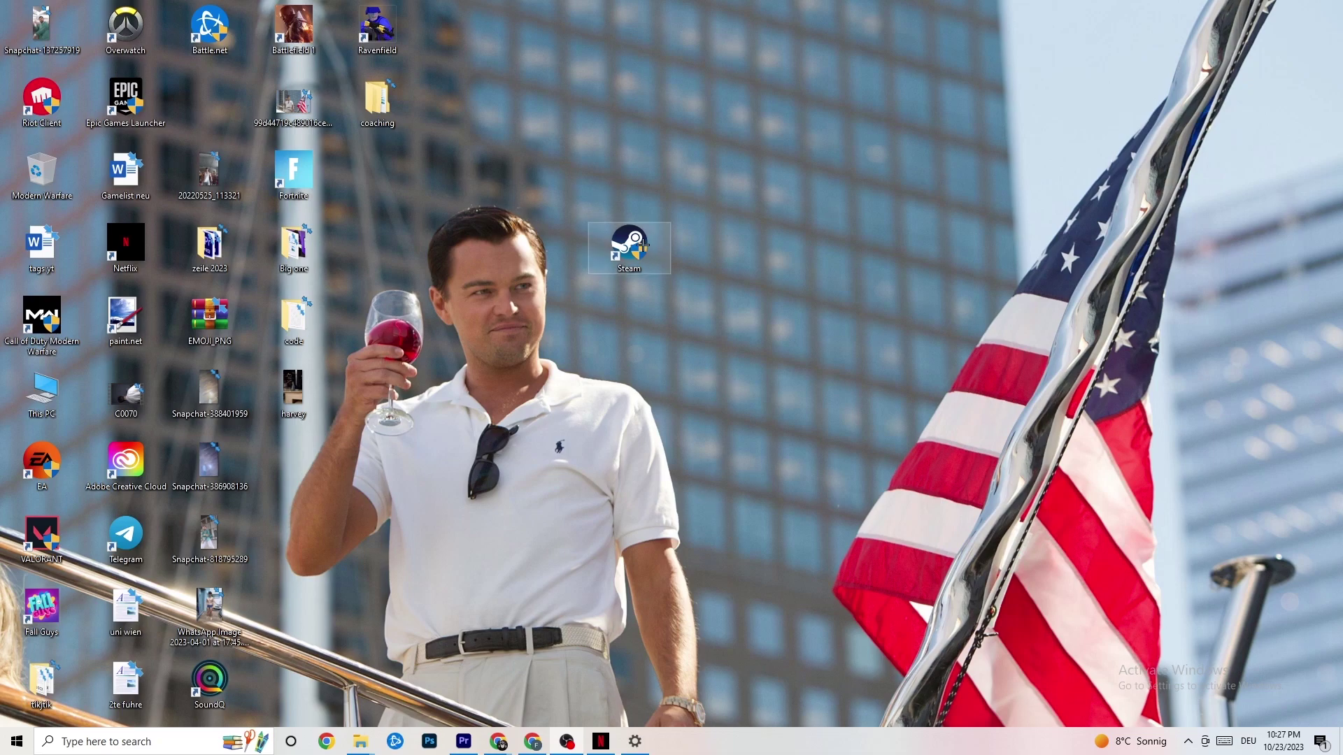
click(2, 751)
click(472, 681)
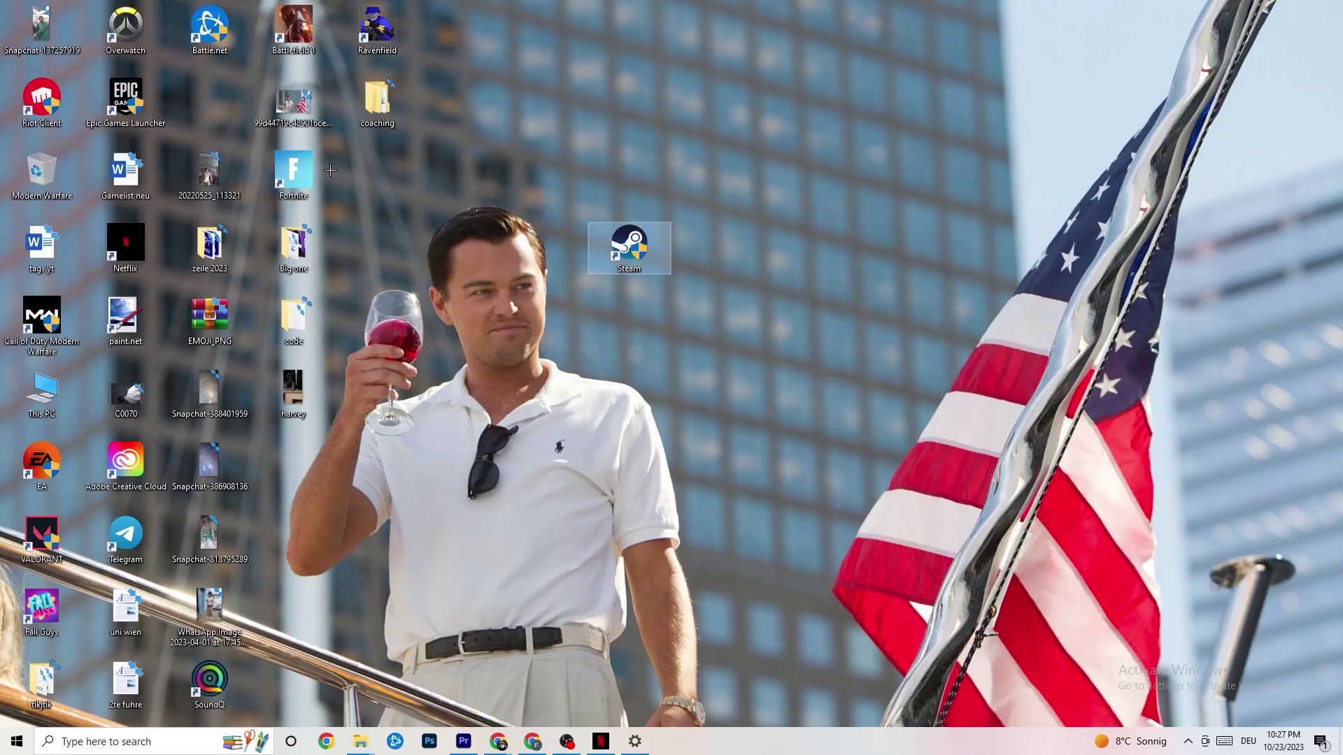
right_click(616, 255)
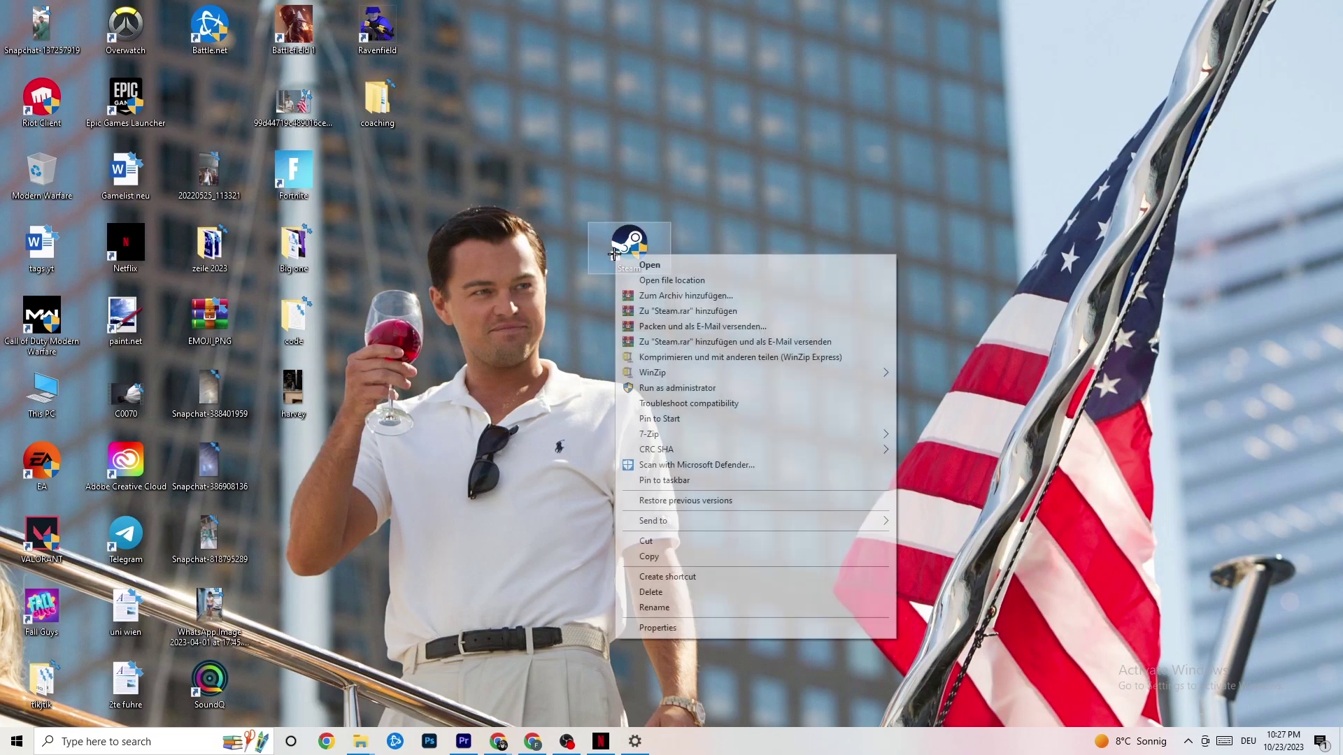
click(594, 391)
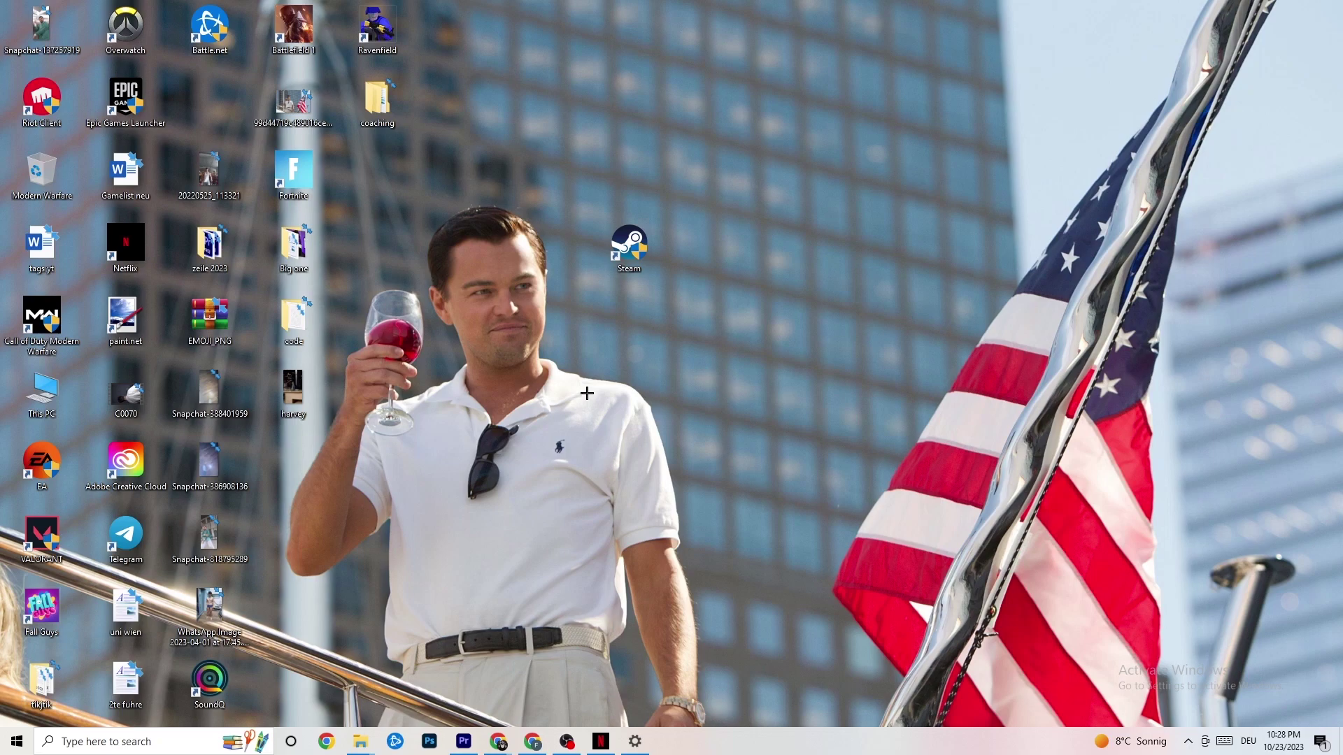
Open Task Manager maximized and view the End task option for the Google Chrome process
right_click(746, 751)
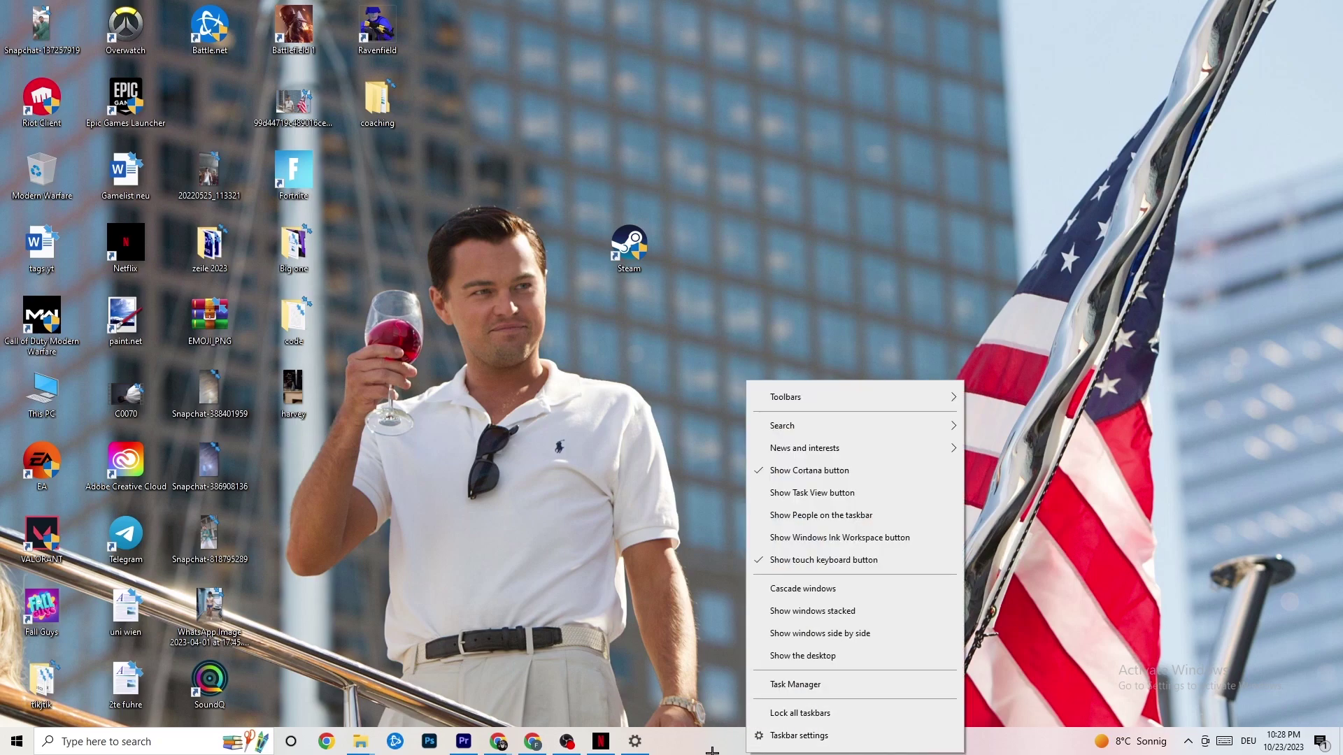
click(807, 686)
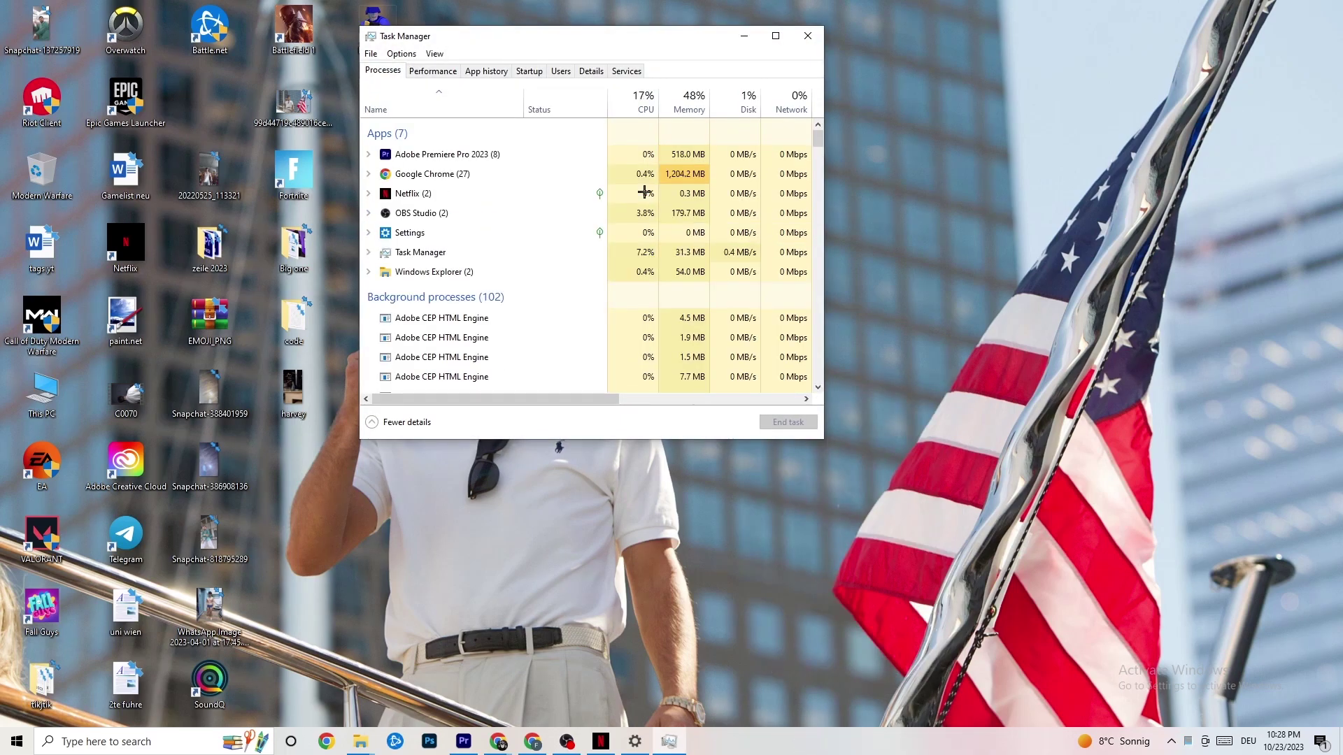
click(775, 36)
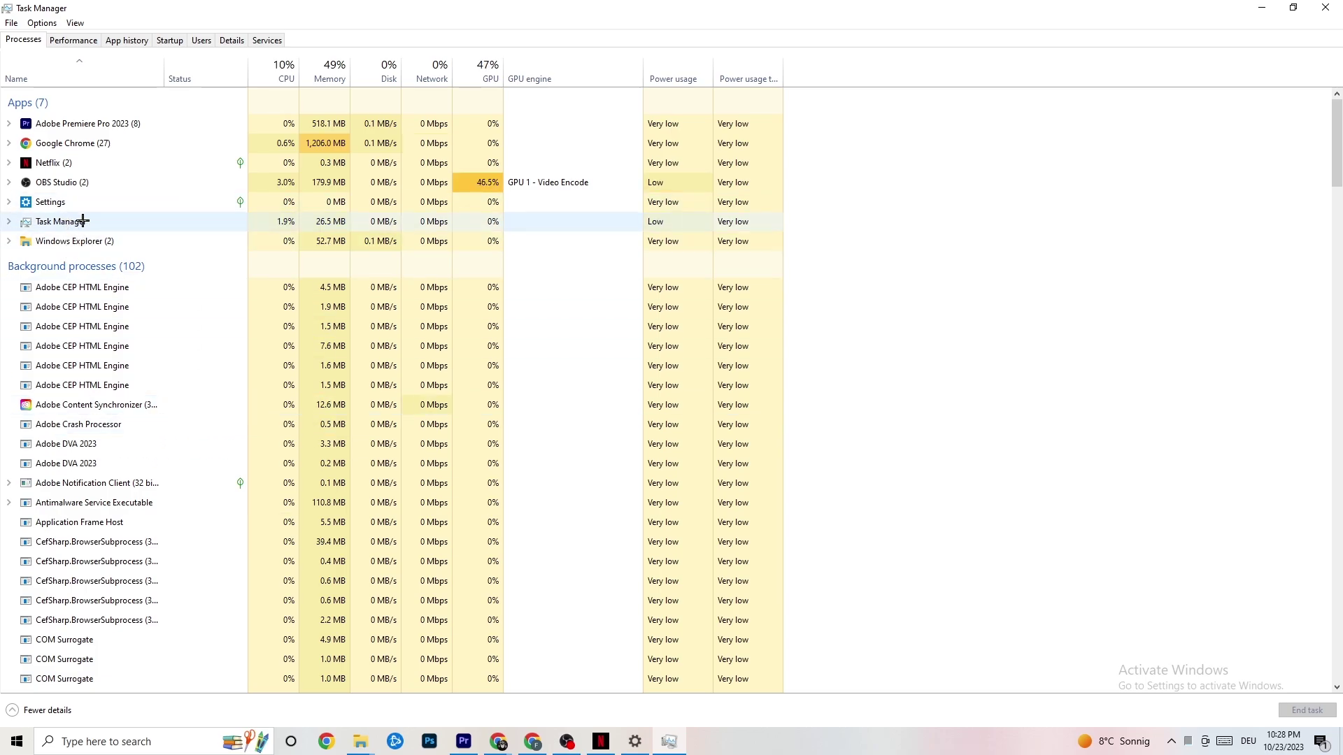
right_click(98, 144)
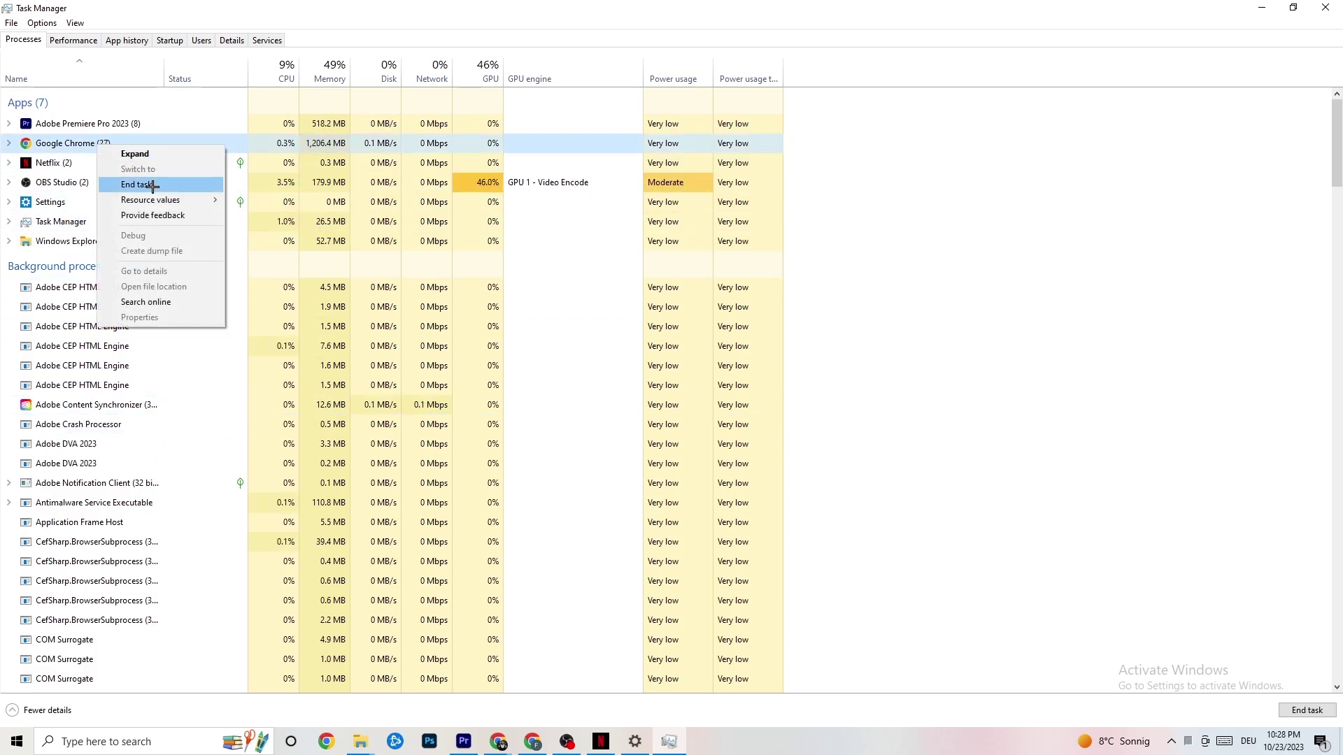
click(944, 170)
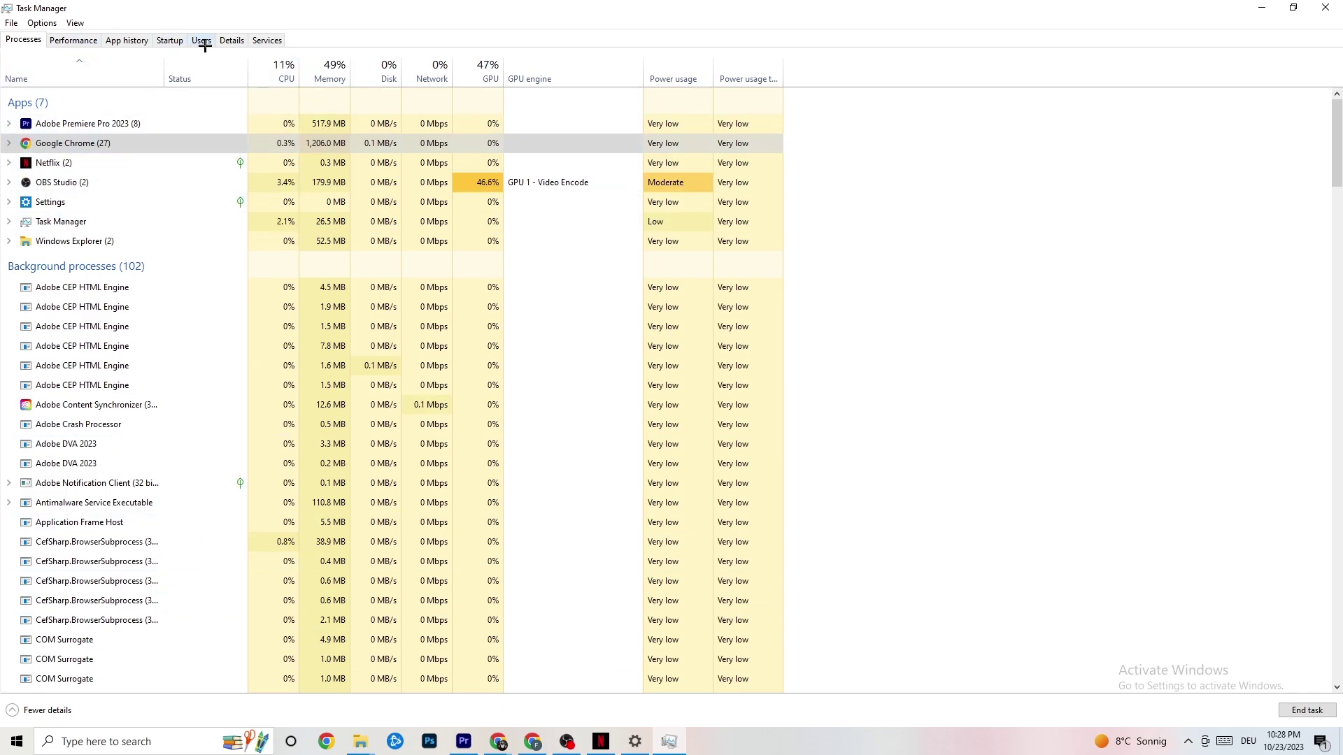
View the priority options for the Adobe Premiere Pro process in the detailed process list
click(230, 40)
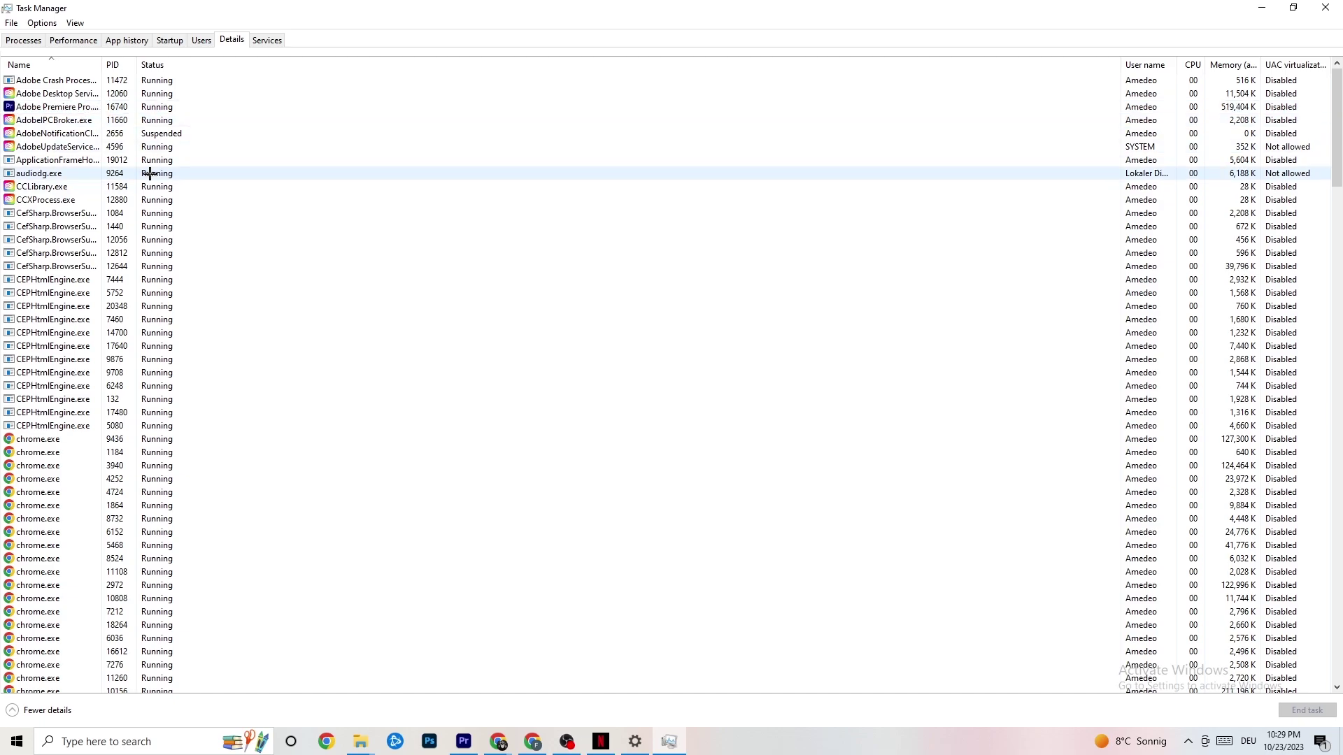
right_click(73, 109)
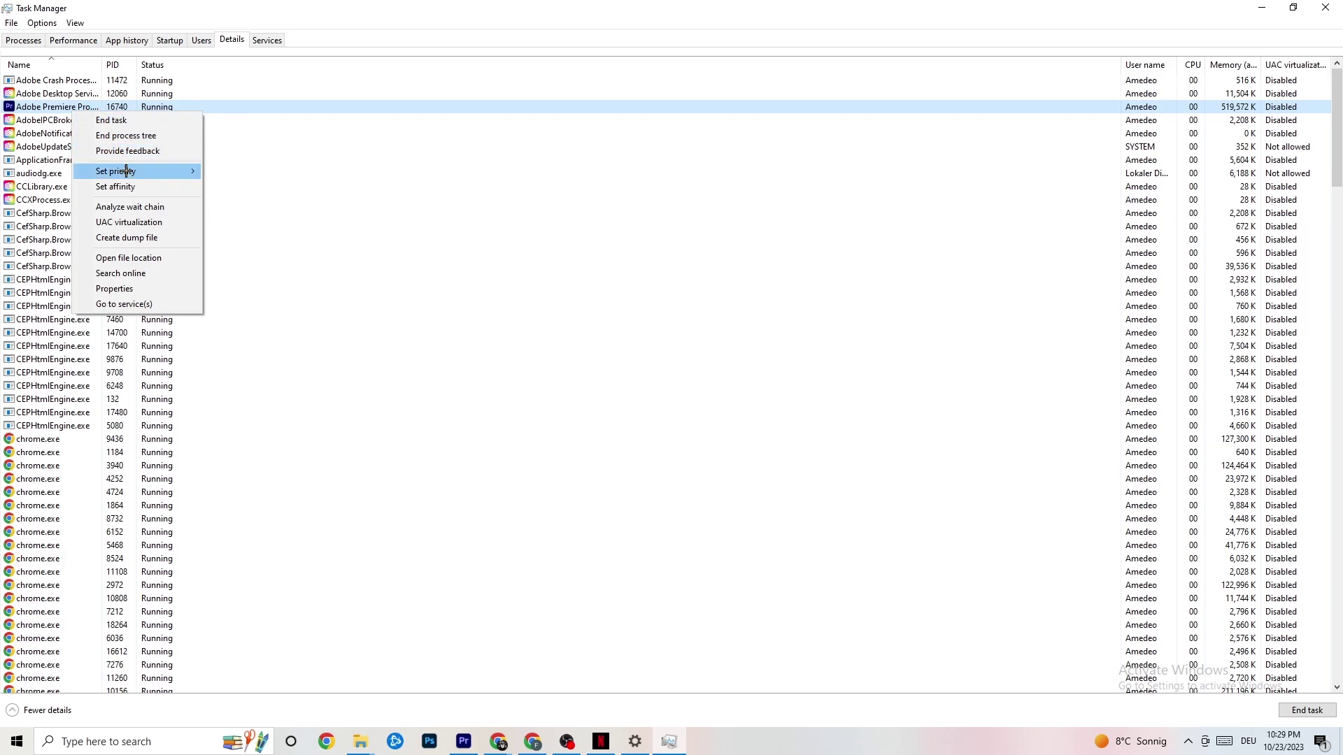
mouse_move(127, 171)
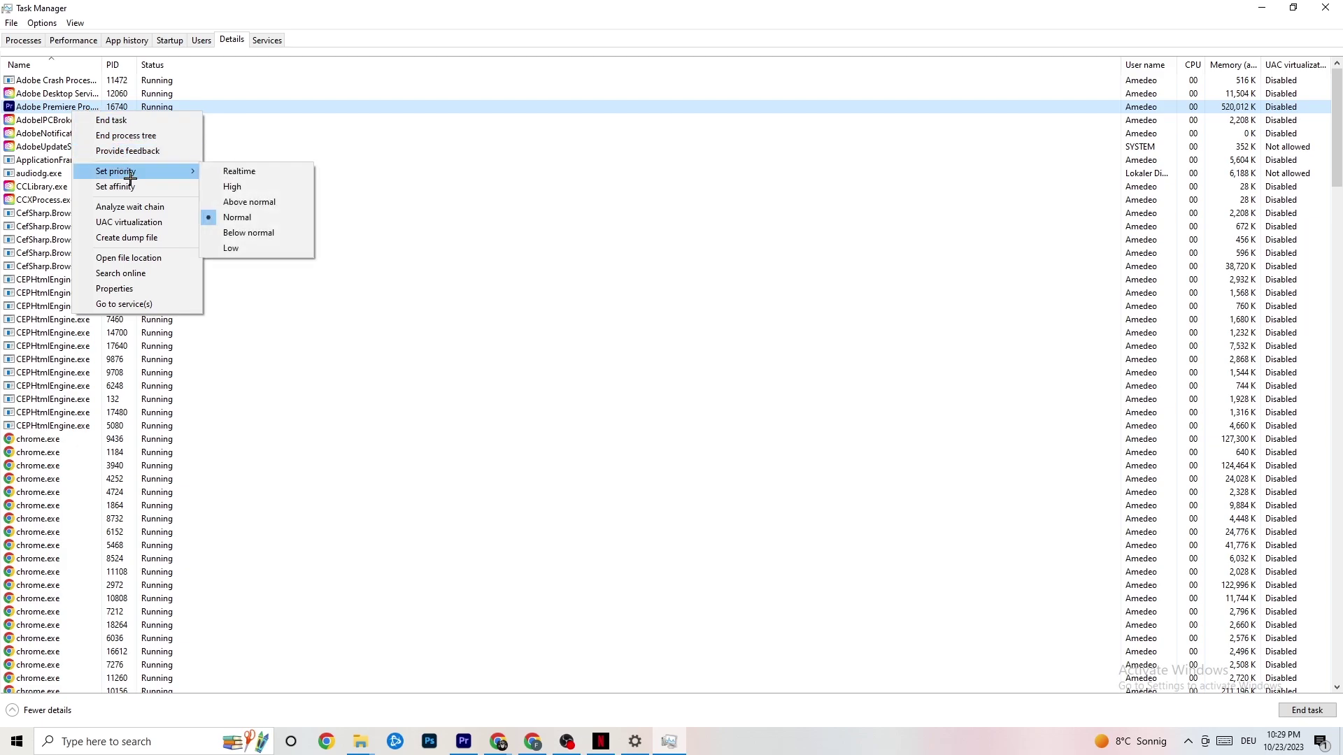
click(185, 165)
mouse_move(185, 166)
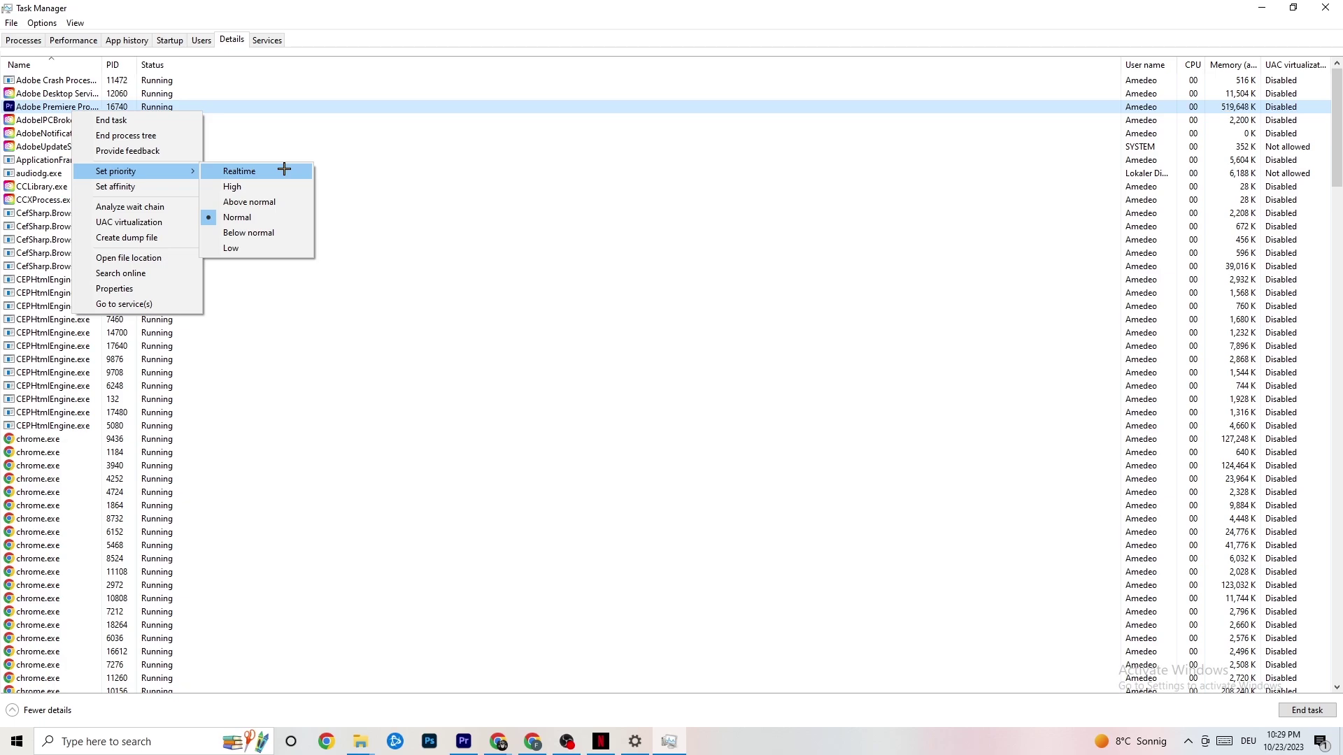
click(352, 153)
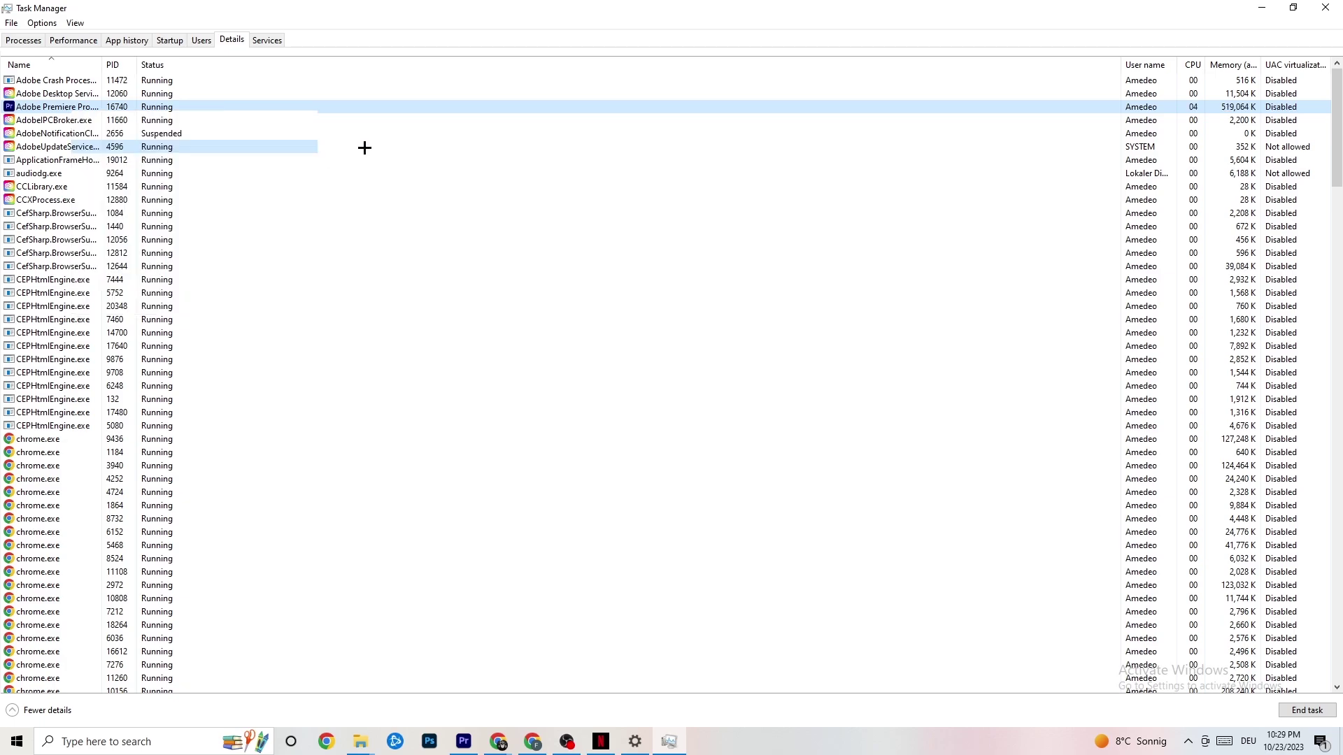
click(363, 147)
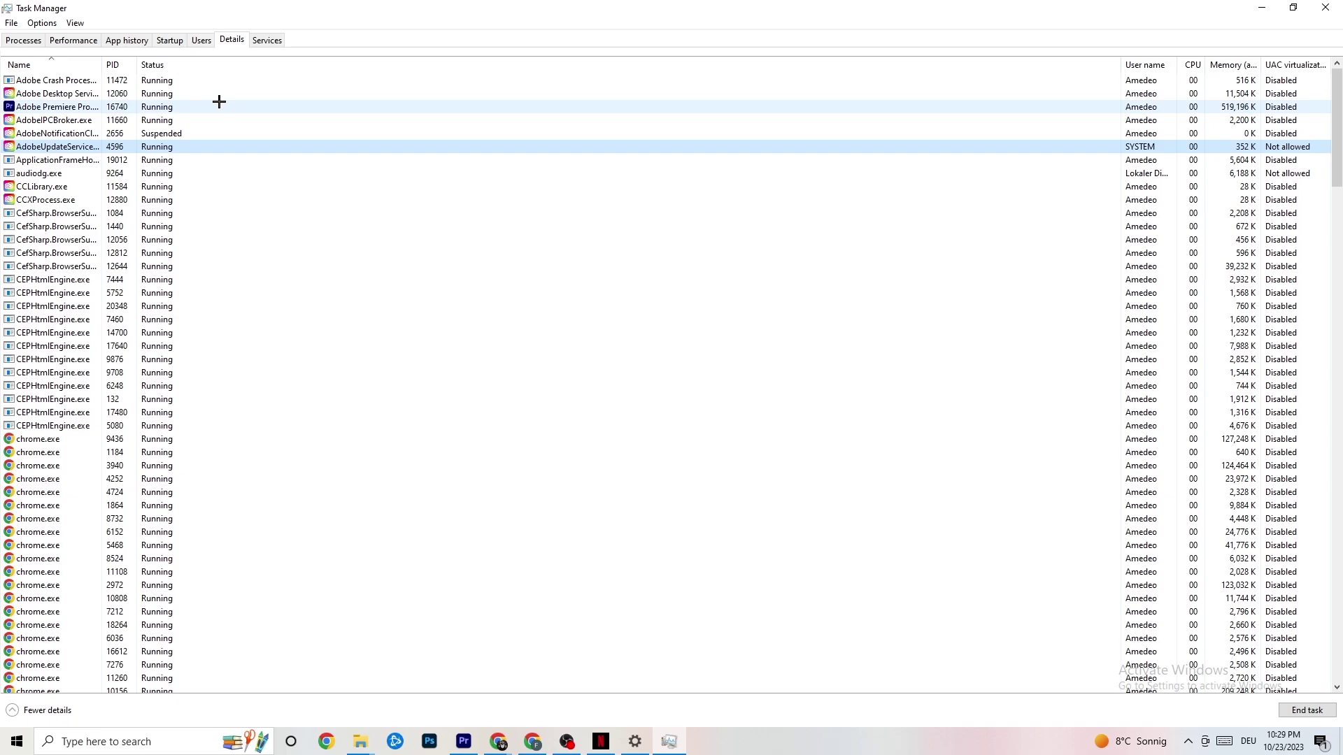
Review the startup apps, view the Disable option for Razer Synapse, and close Task Manager
click(170, 40)
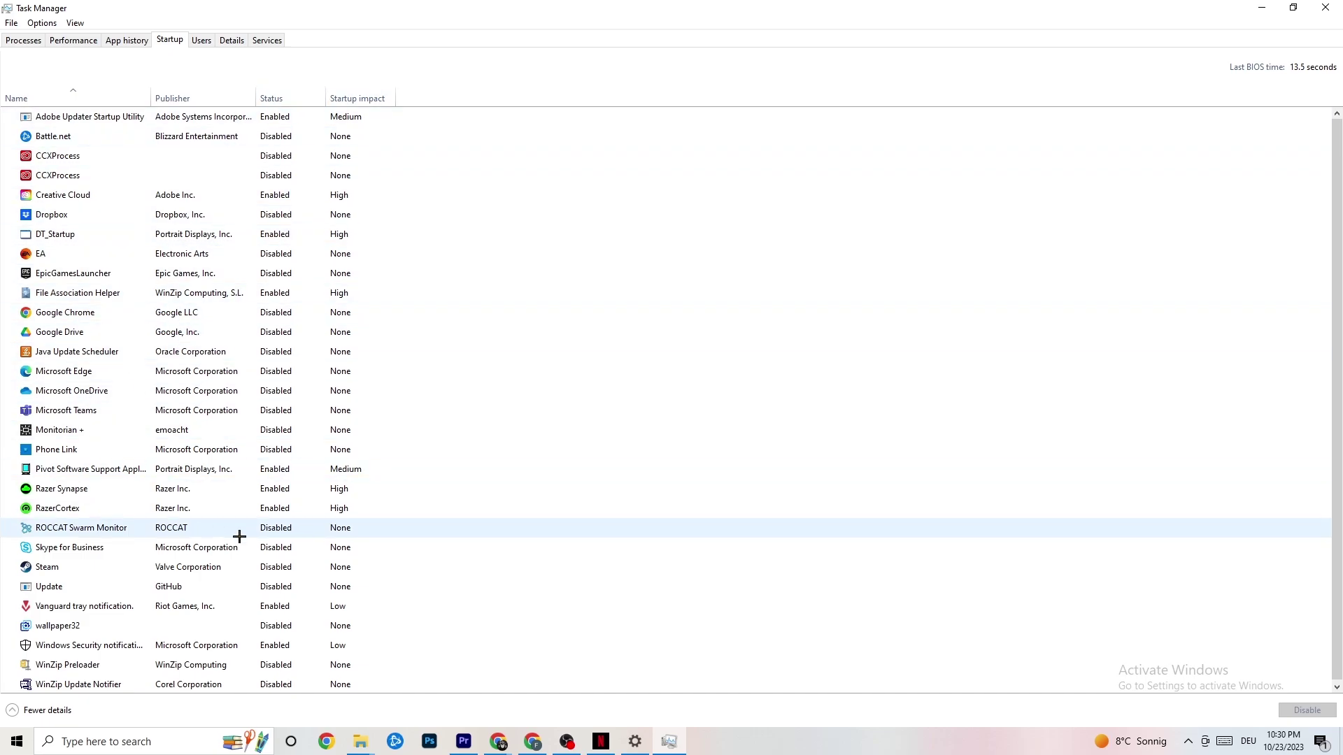
right_click(271, 490)
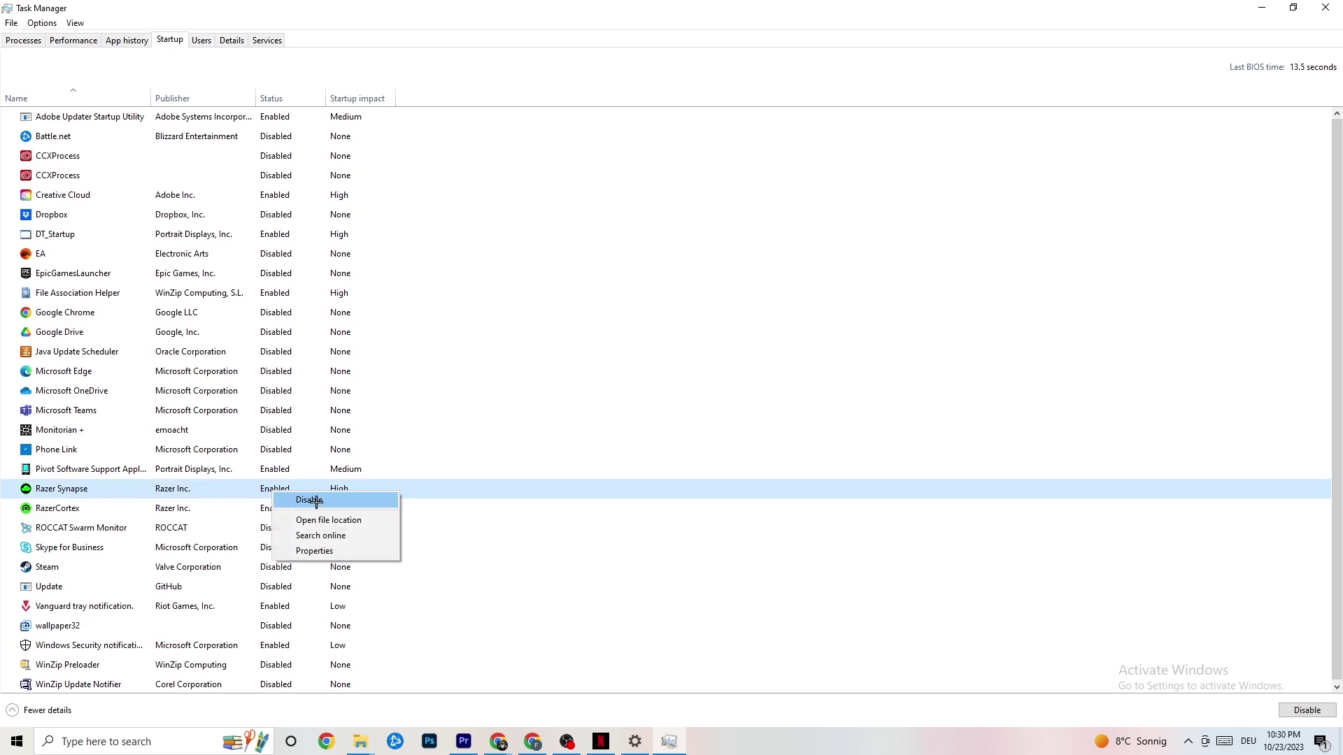
click(693, 70)
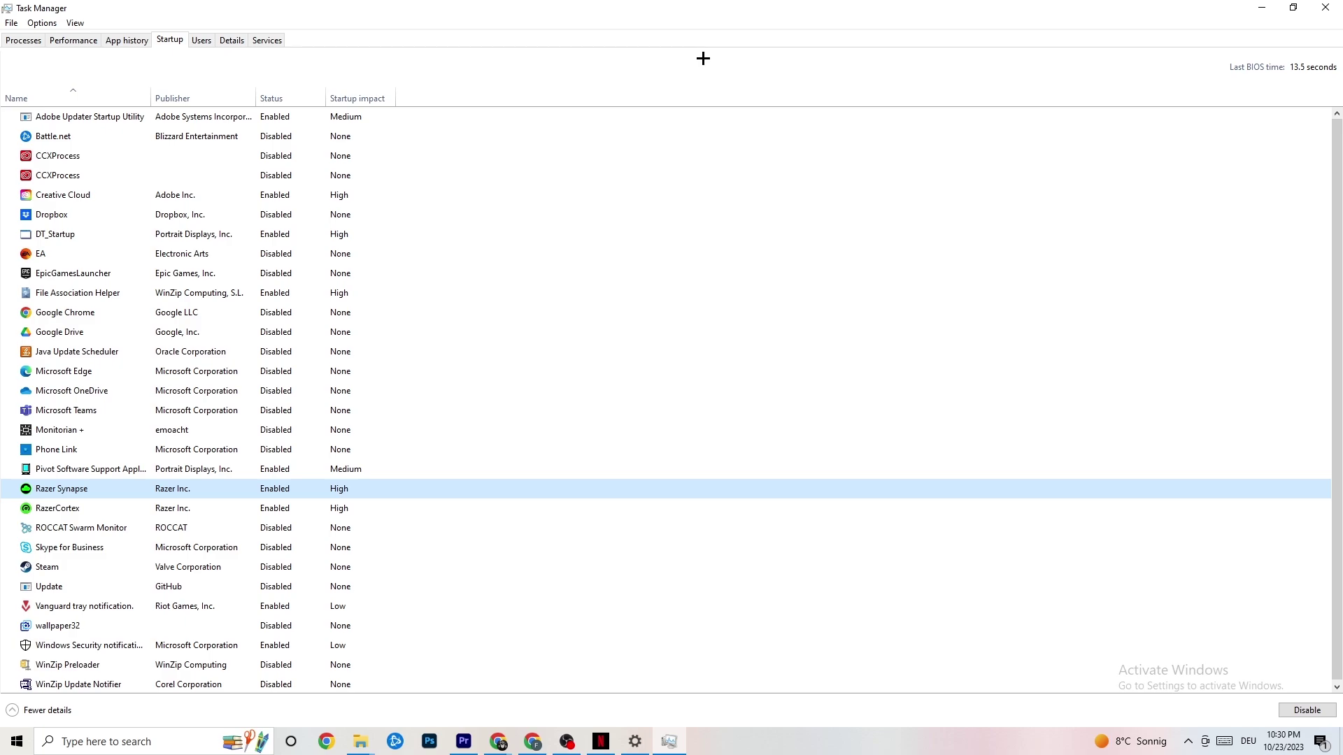
click(1322, 7)
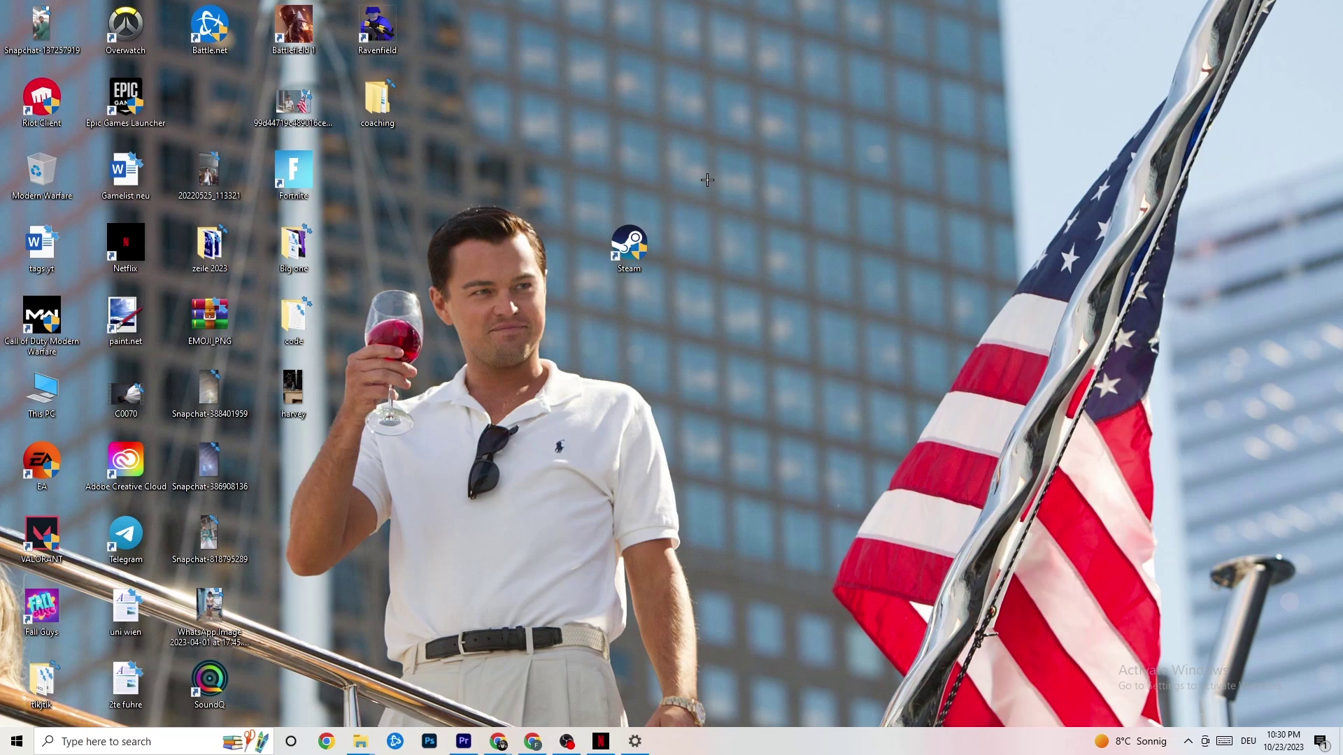
Open the Windows display settings and review the scaling options for text, apps, and other items
click(12, 746)
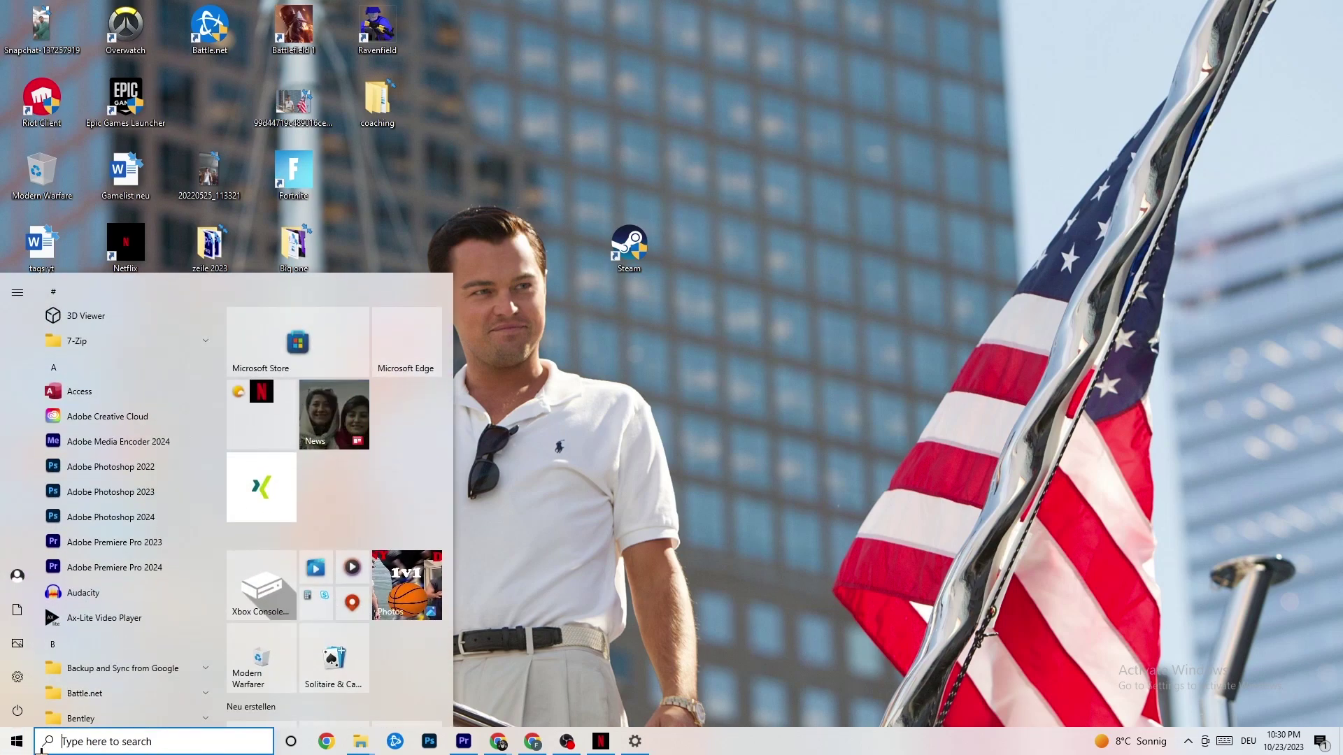
click(18, 677)
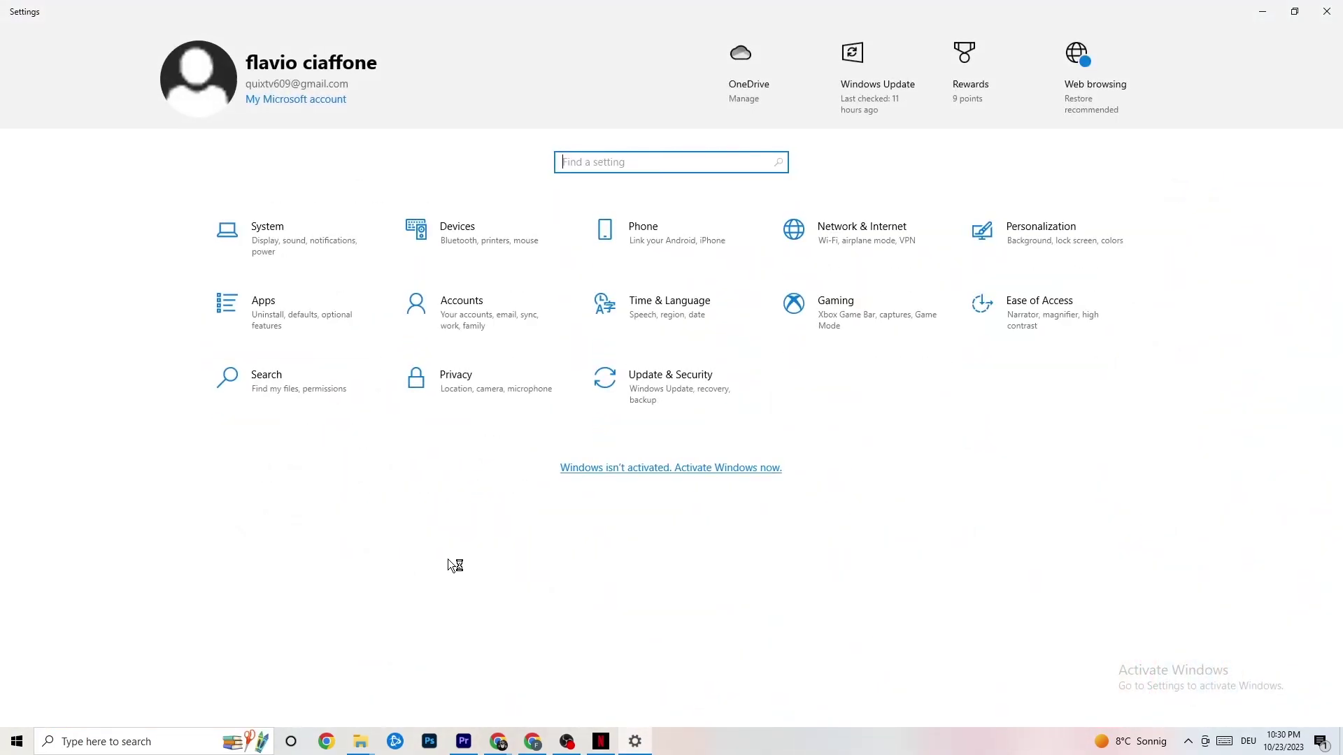
click(294, 237)
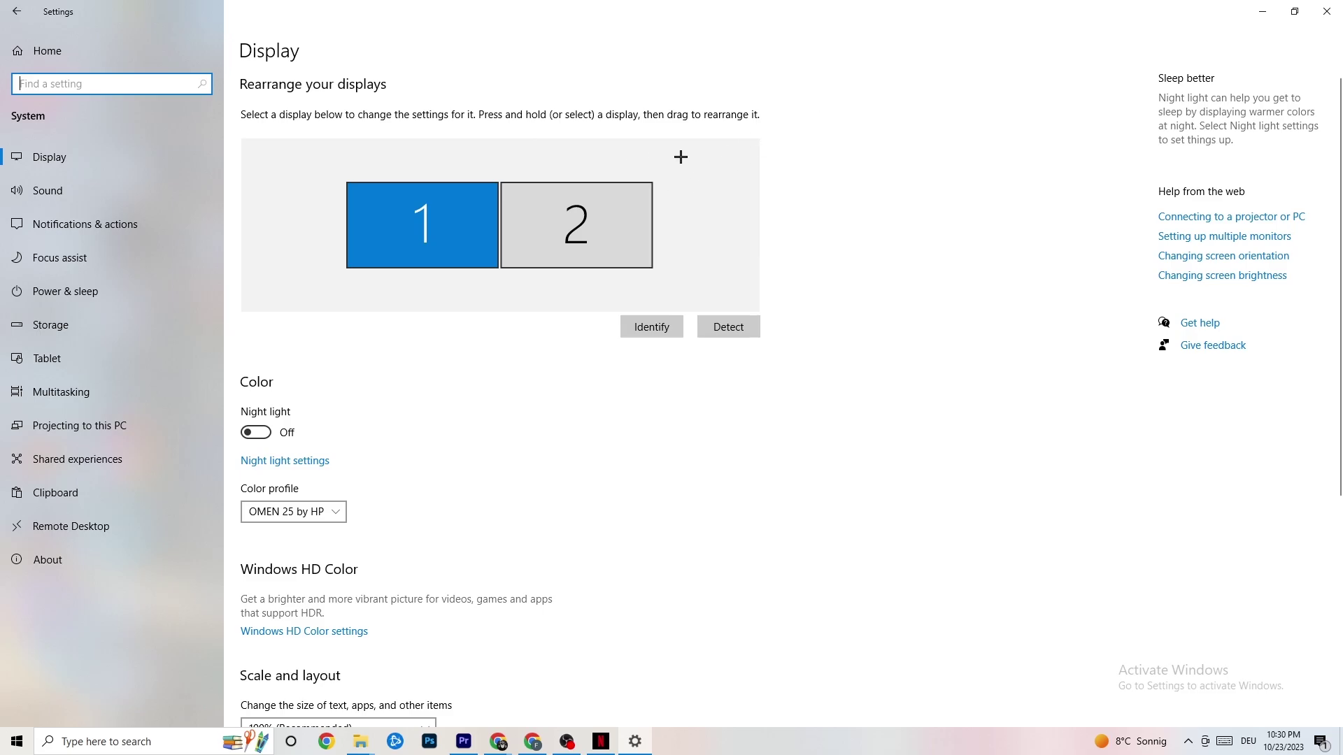
scroll(653, 160, down, 5)
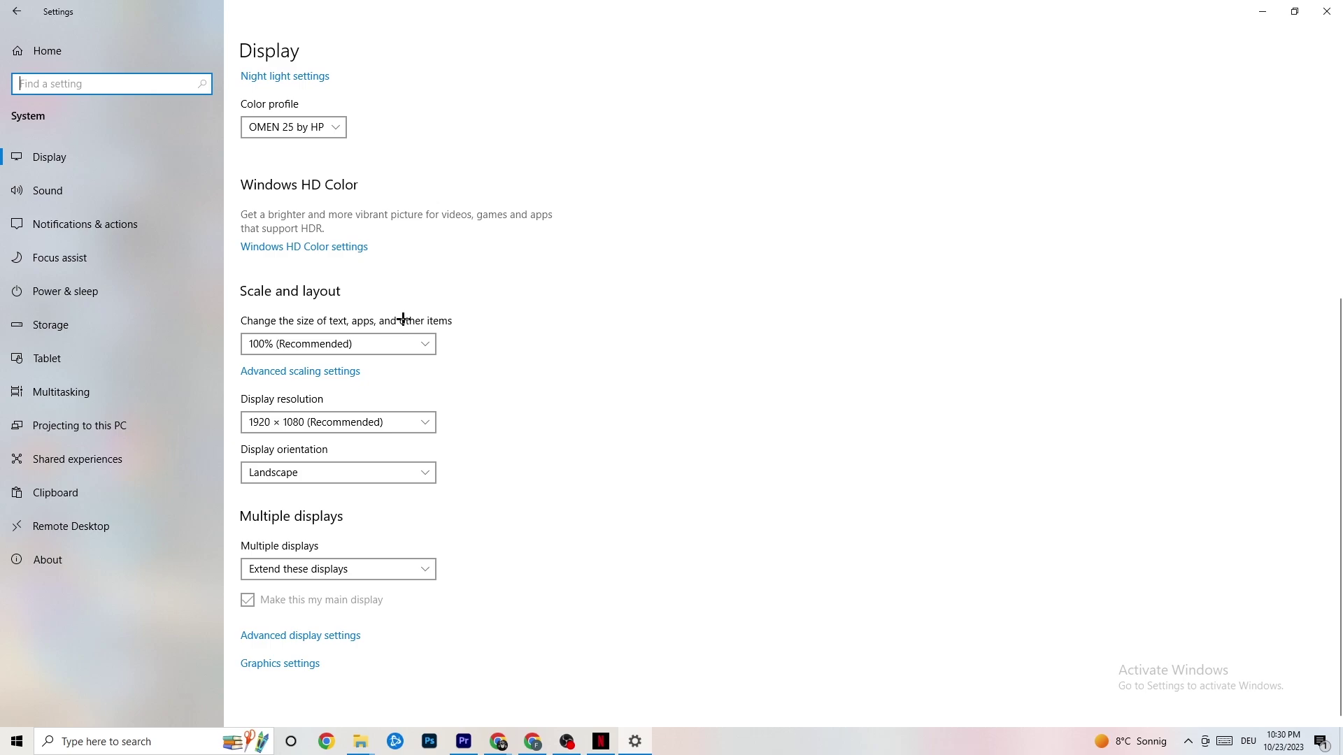
click(393, 343)
click(530, 270)
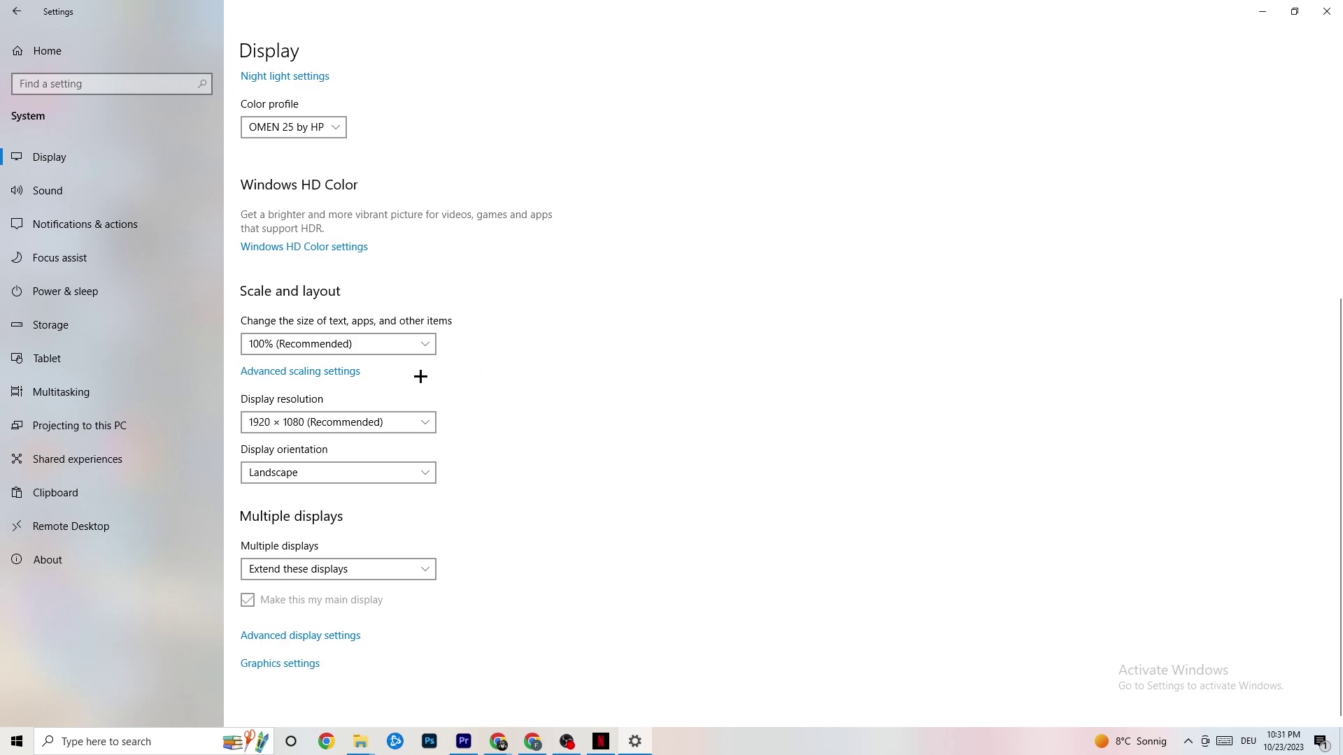
Open the additional power settings from Power & sleep, review the available power plans, and close Power Options
click(84, 289)
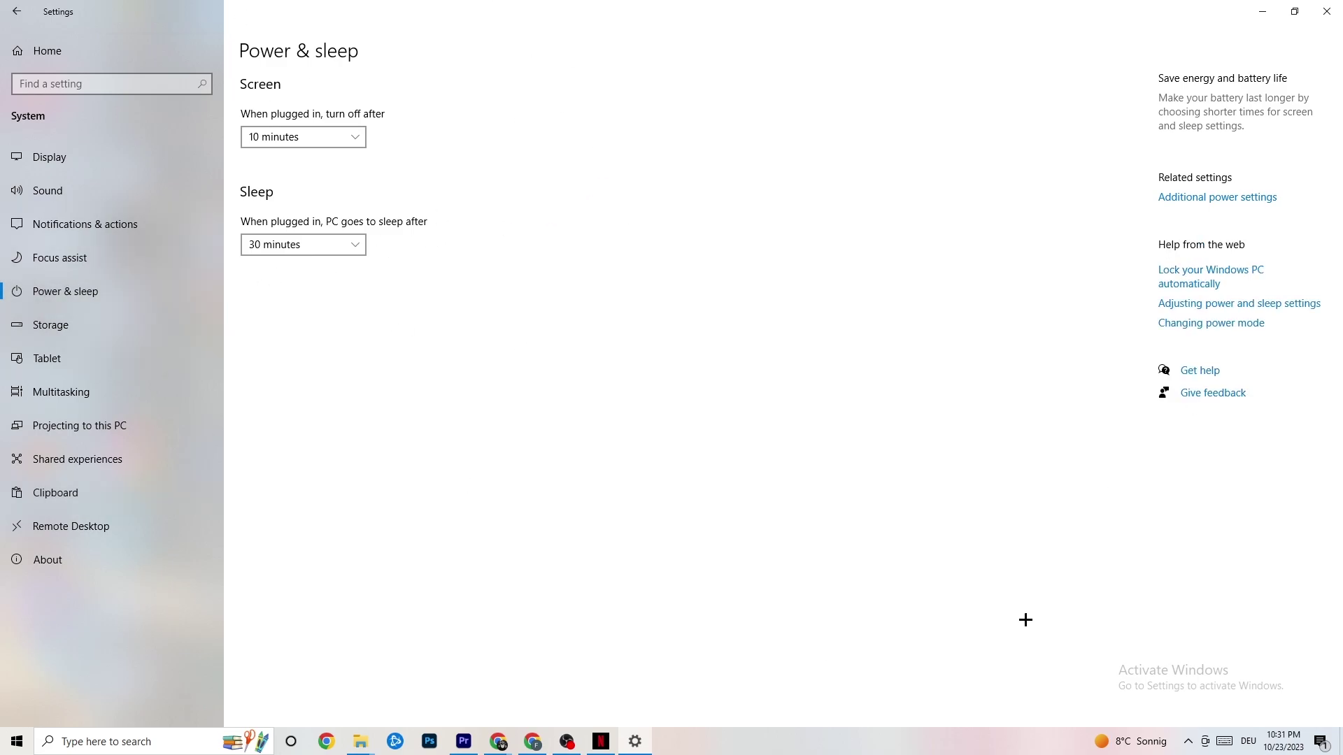
click(1244, 196)
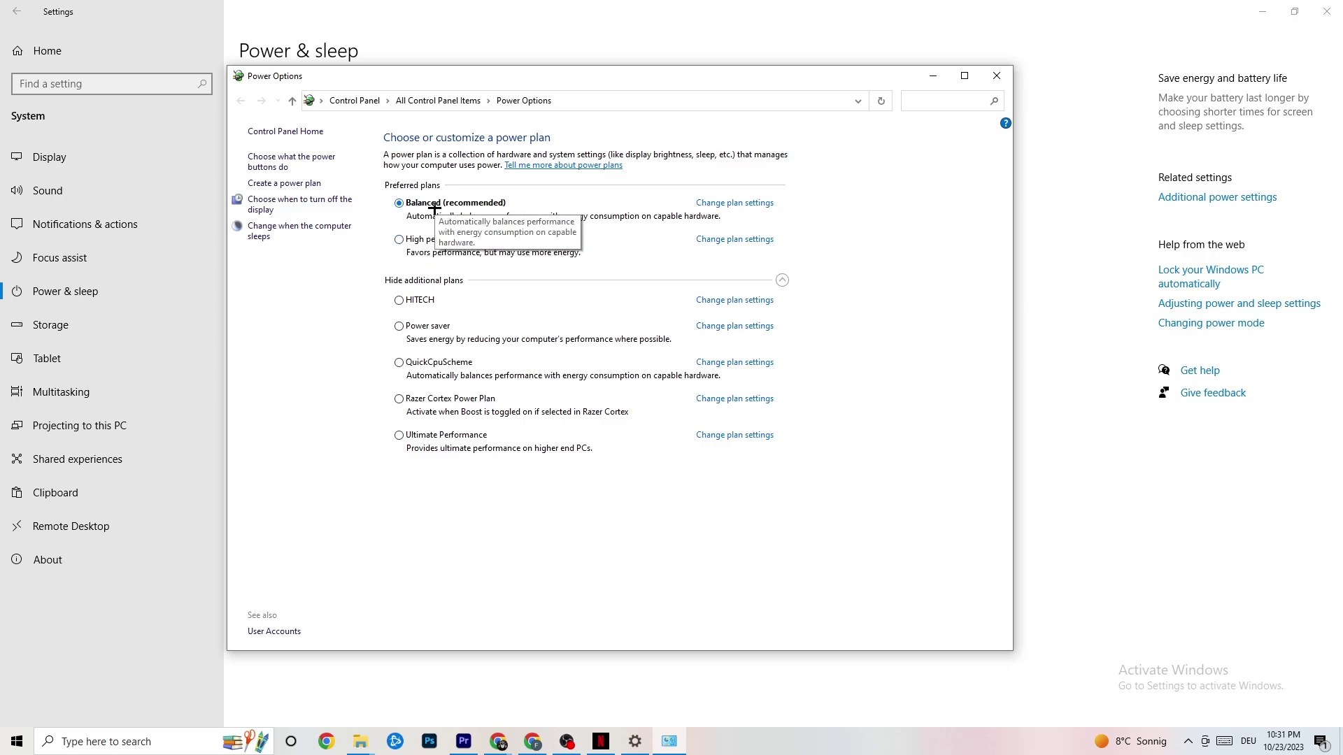
click(996, 75)
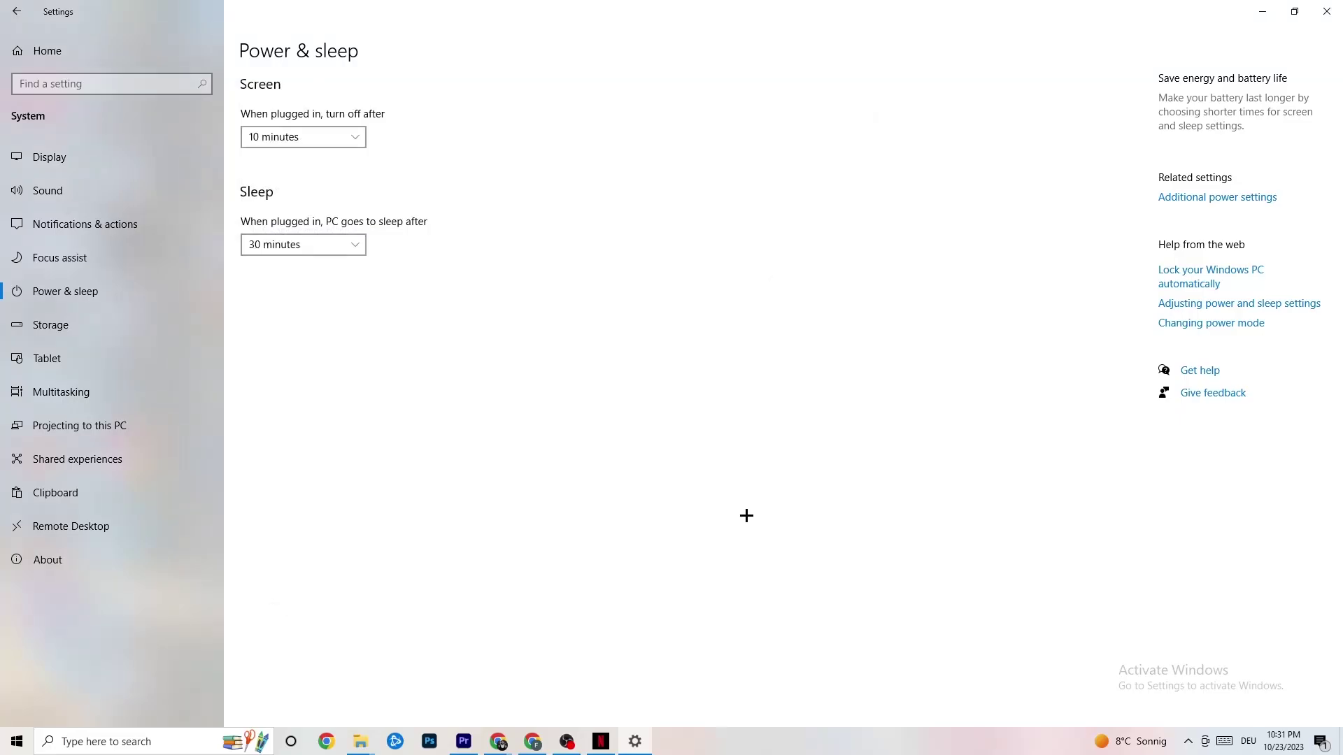
Open the Storage Sense configuration from the Storage settings and view the options for how often it runs
click(105, 336)
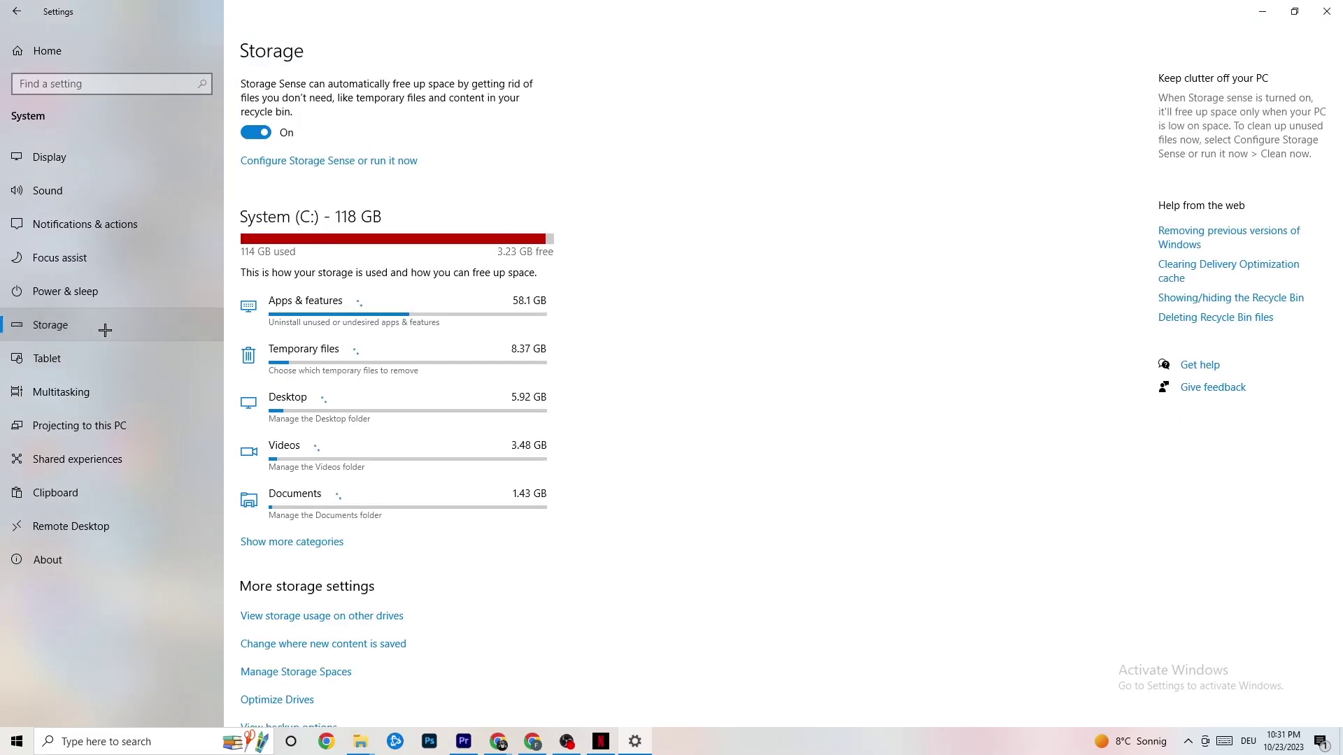
click(318, 164)
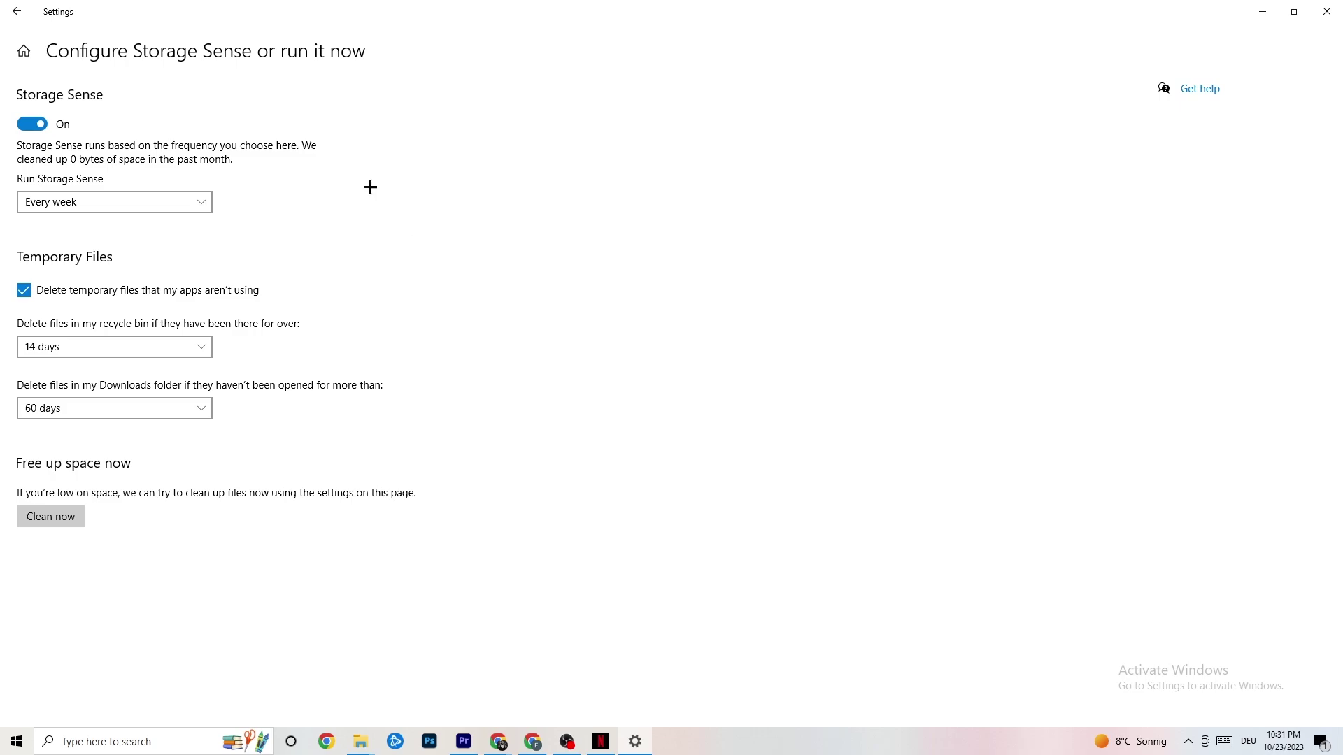
click(161, 202)
click(150, 203)
click(154, 203)
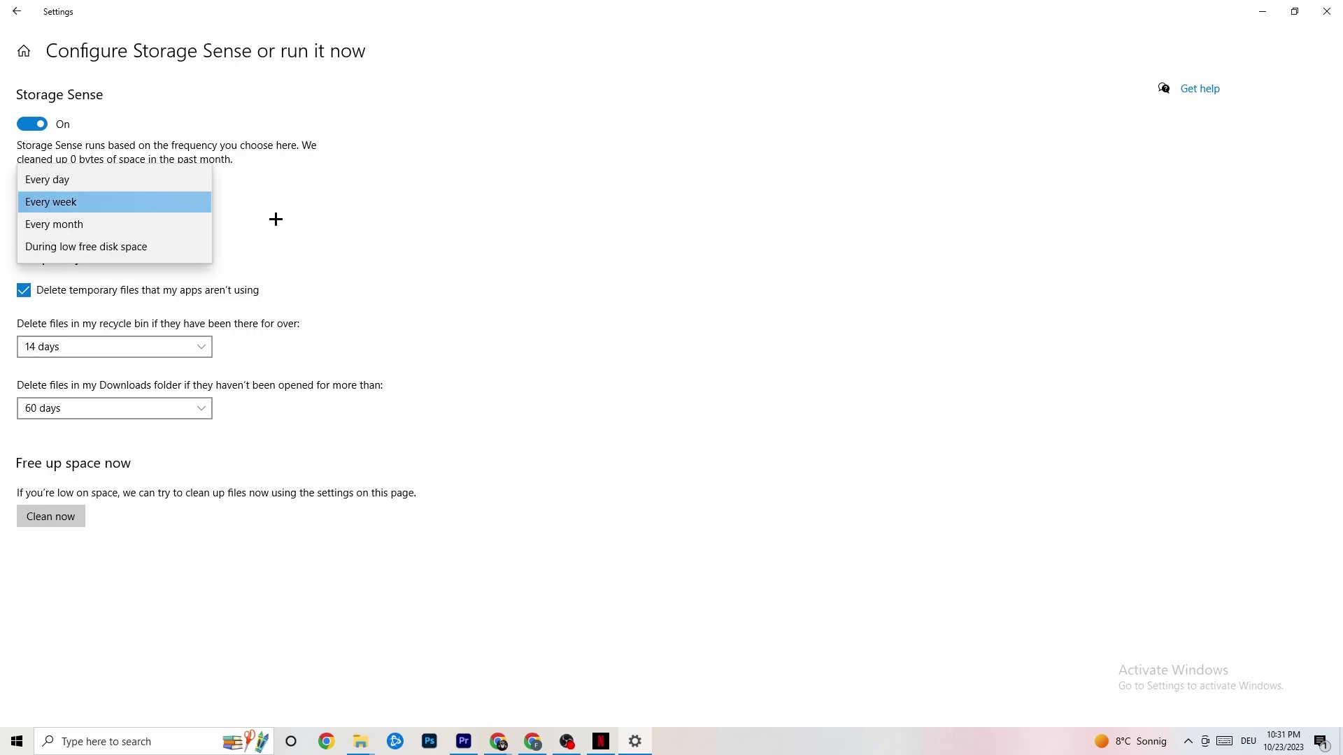
click(308, 285)
View the deletion periods for recycle bin and Downloads files, run the Storage Sense cleanup now, and return to the Settings home page
click(158, 342)
click(490, 282)
click(161, 409)
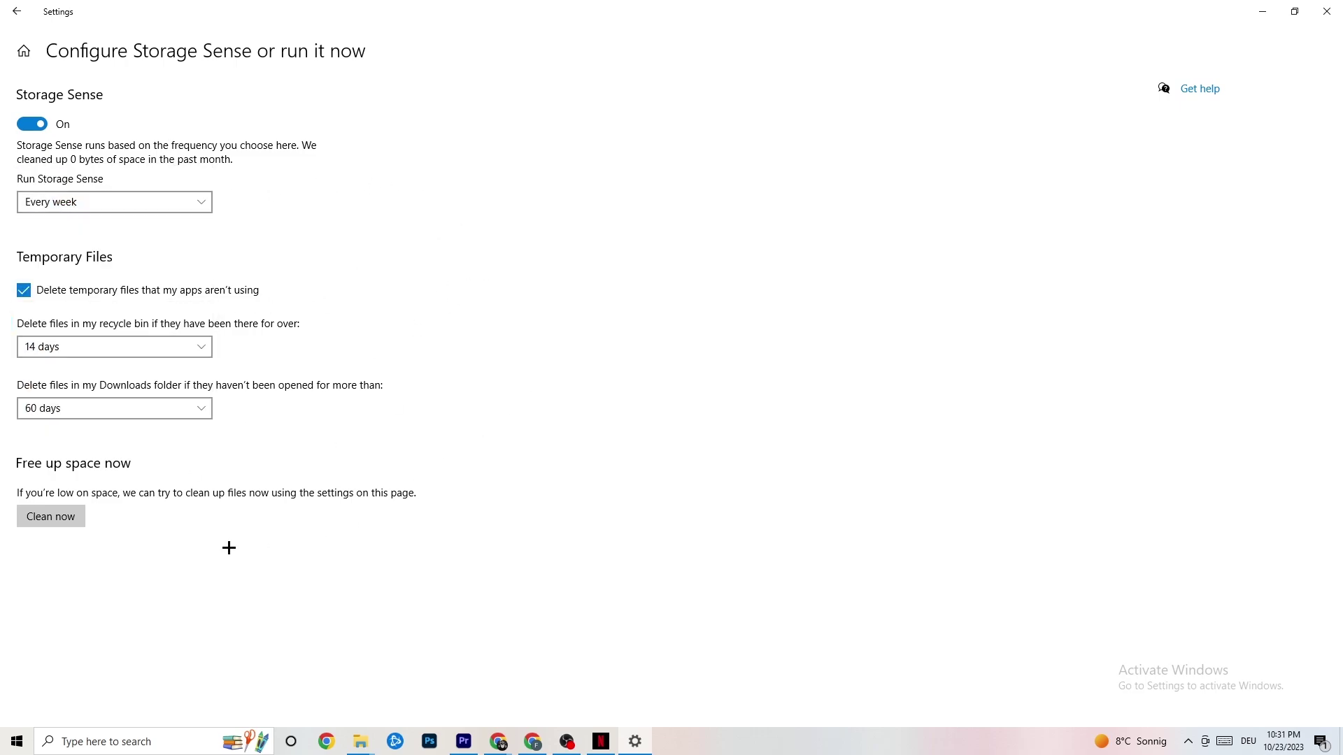
click(60, 517)
click(14, 10)
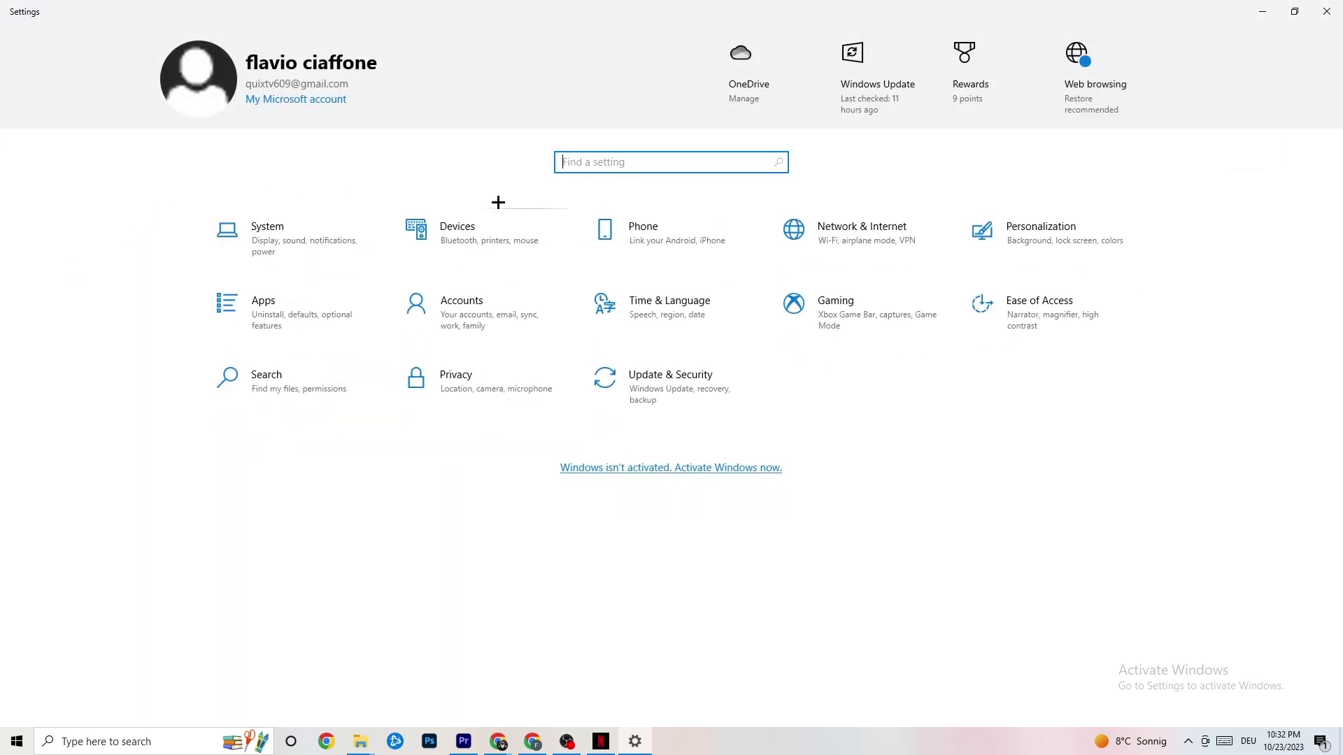
Open the Gaming settings, review the Captures and Game Mode options, and return to the Settings home page
click(895, 320)
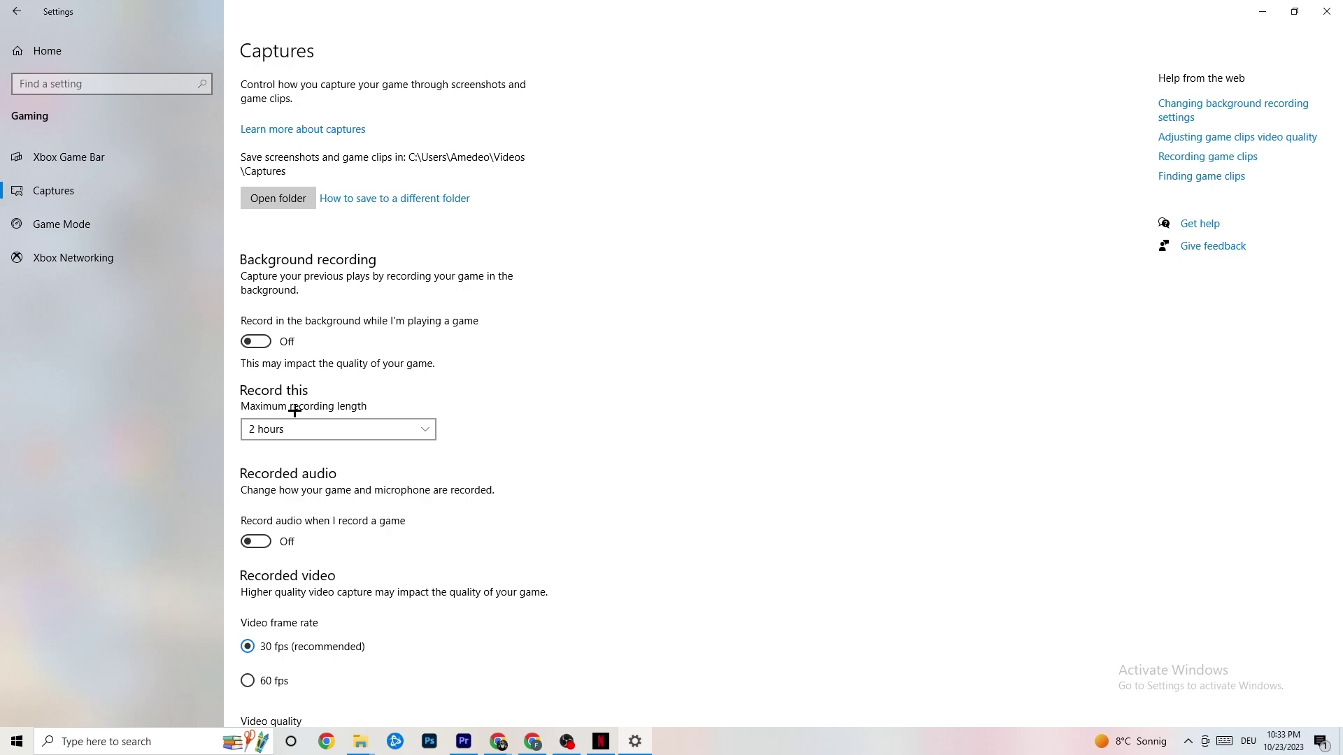
click(123, 226)
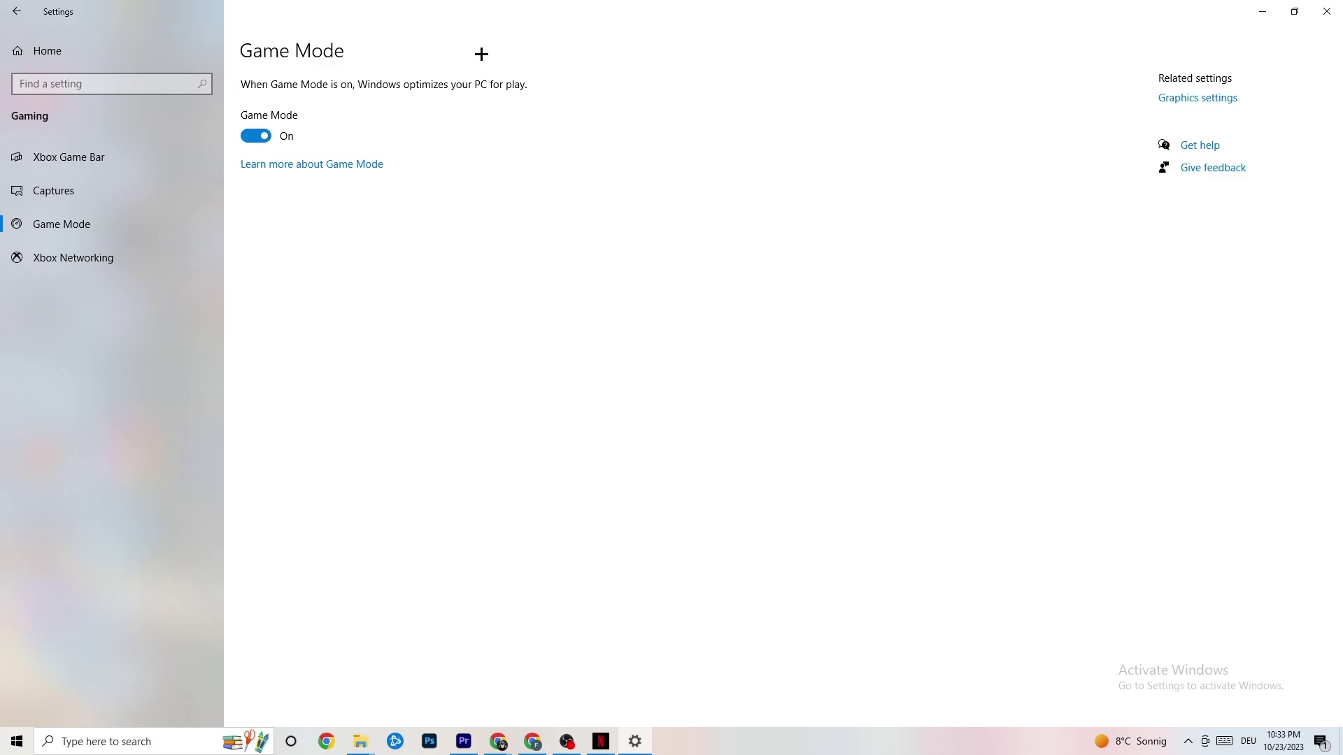
click(17, 12)
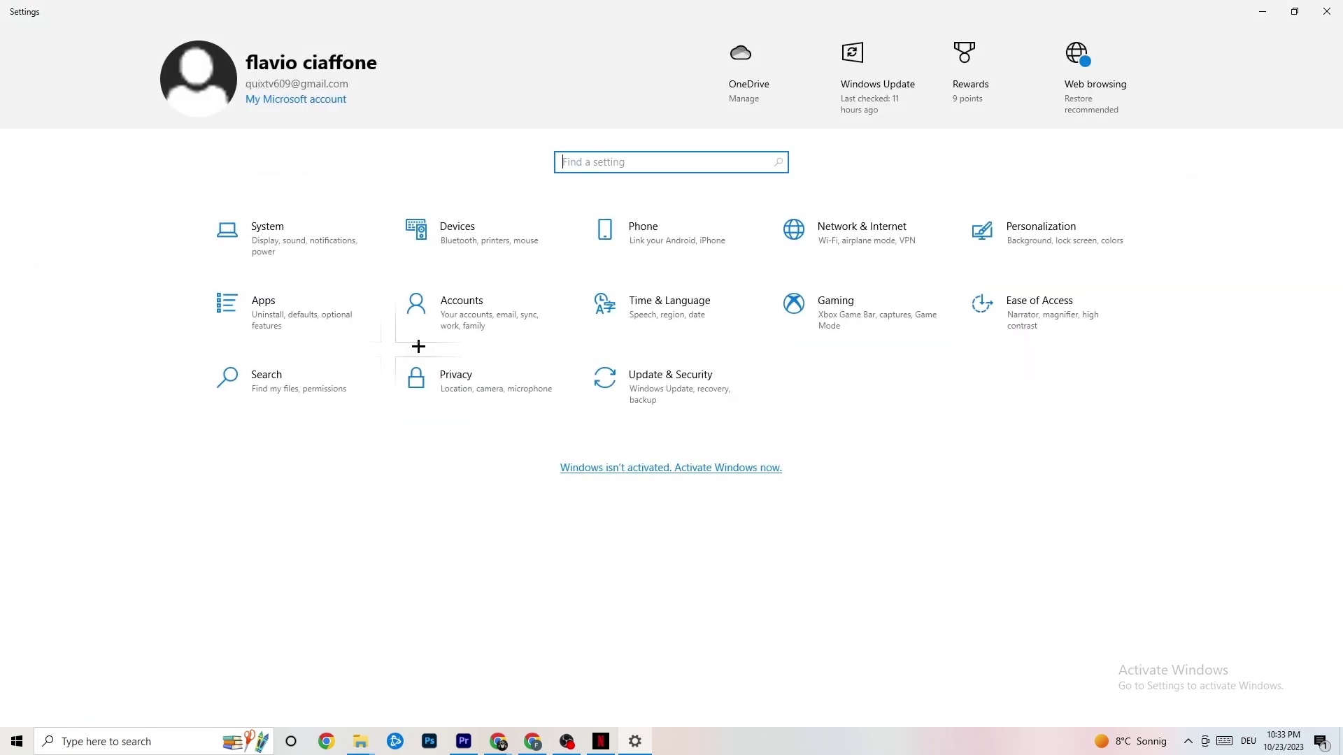
Open Update & Security, review the Troubleshoot and Windows Update pages, and close Settings
click(704, 399)
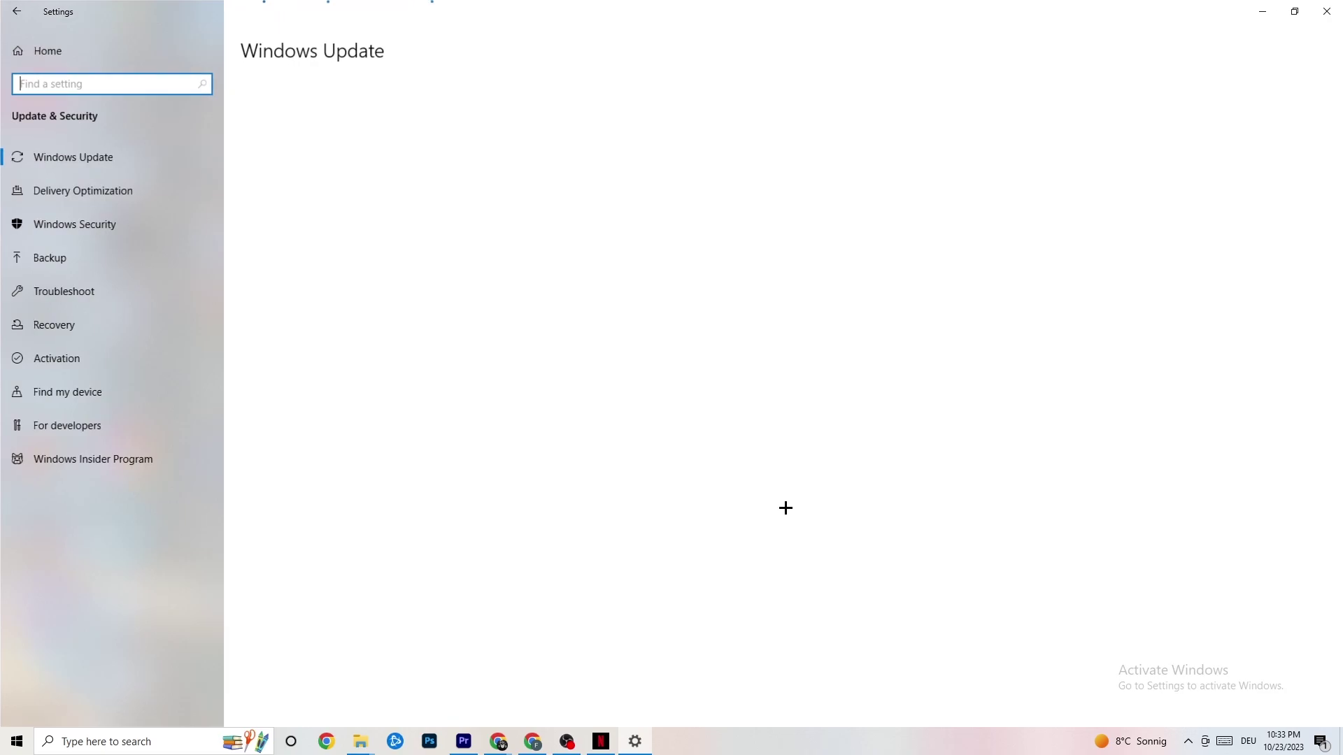
click(77, 279)
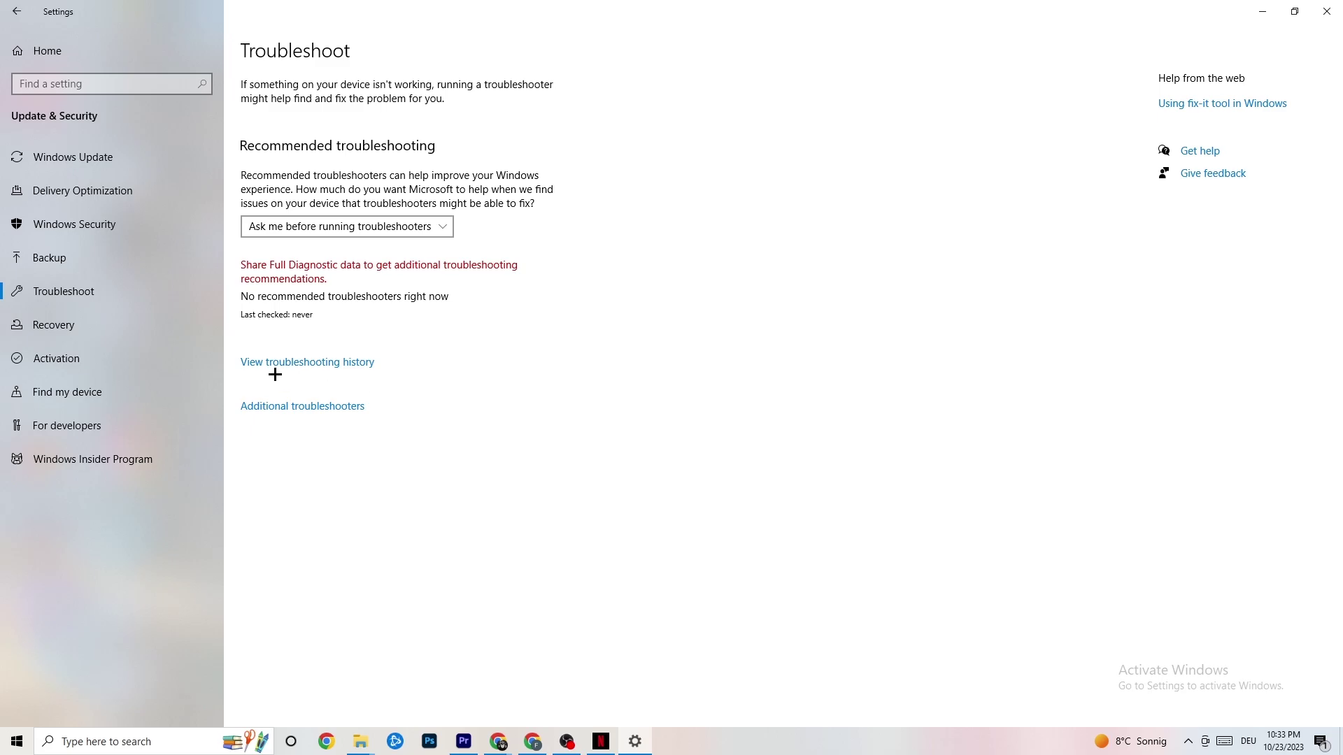
click(112, 161)
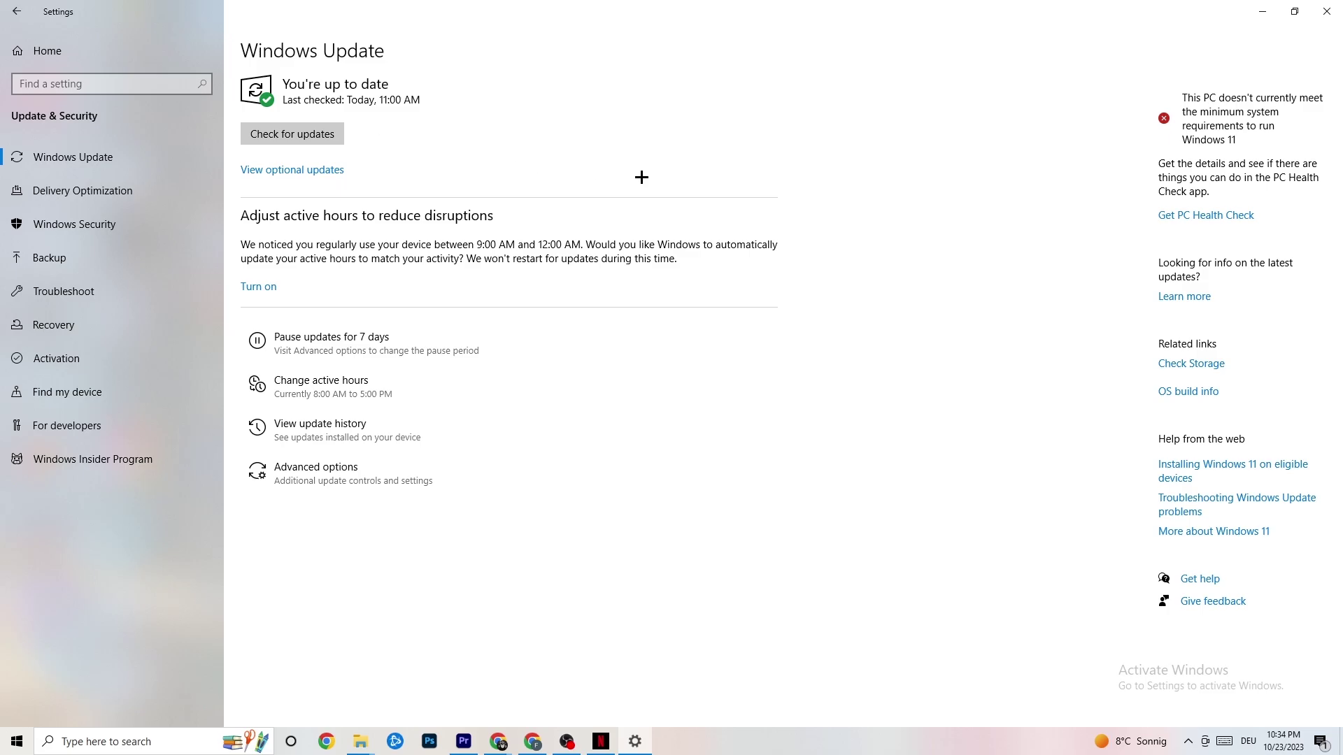
click(1313, 14)
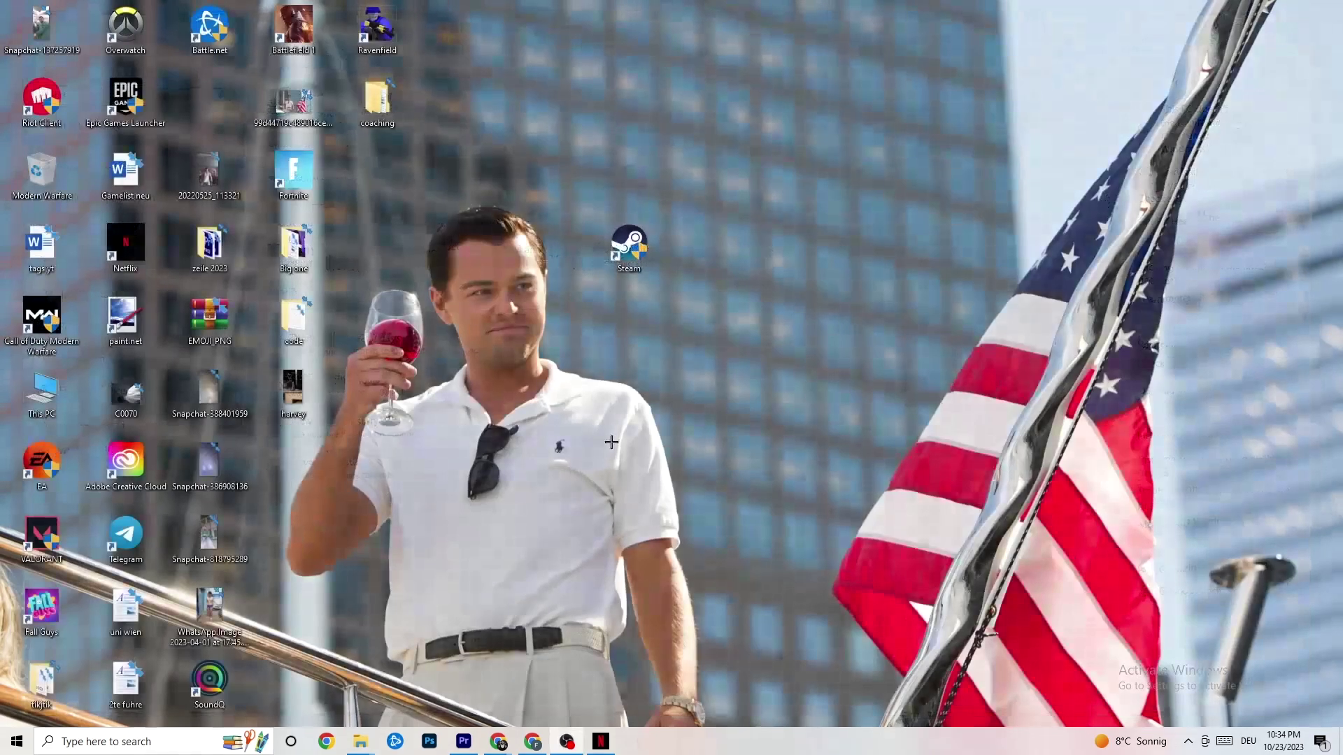